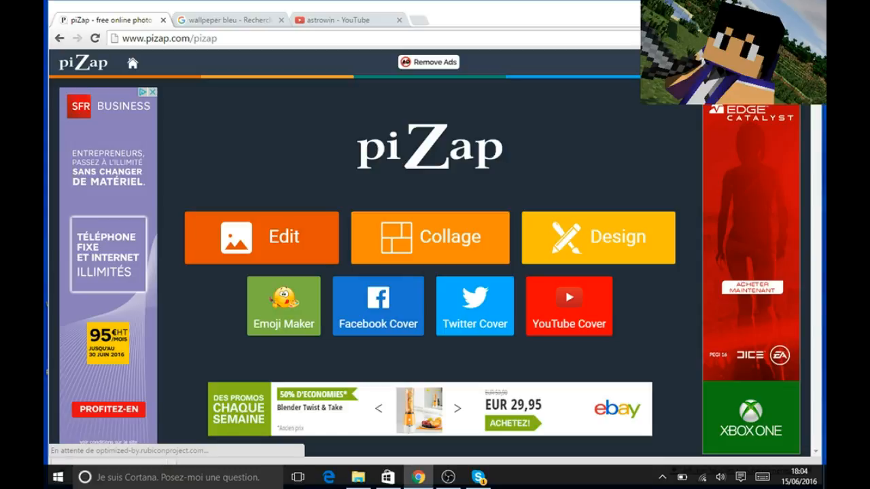
Start editing a photo from the computer and open the desktop picture "images" as the background
left_click(298, 238)
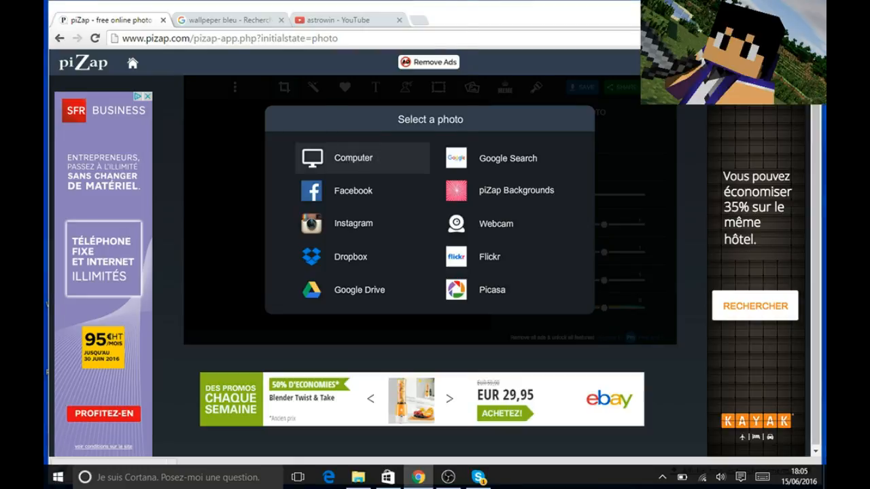
left_click(353, 158)
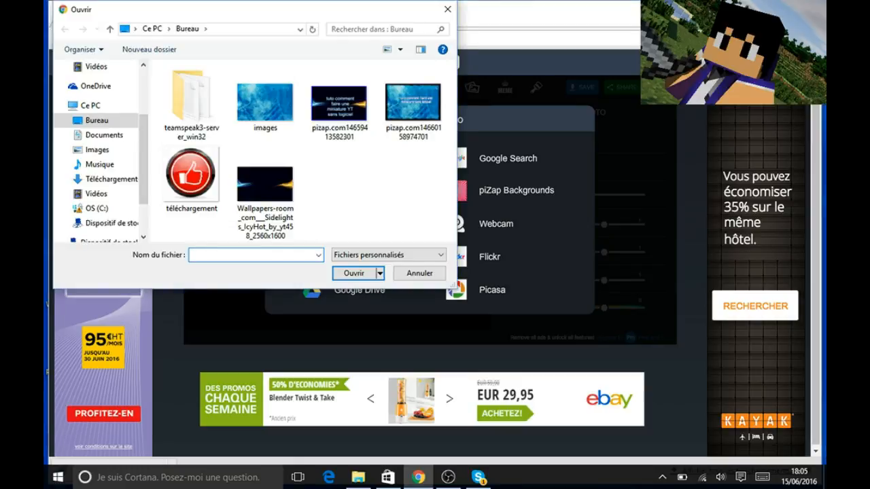
left_click(412, 102)
left_click(265, 101)
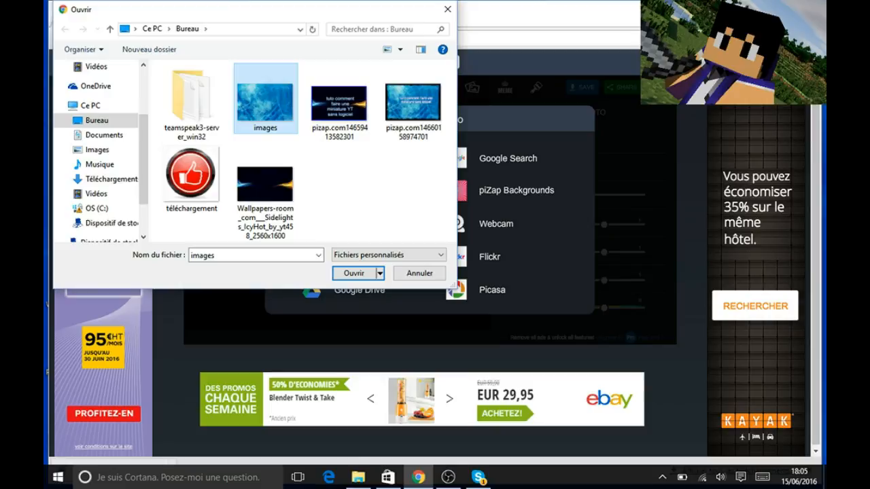
key("Return")
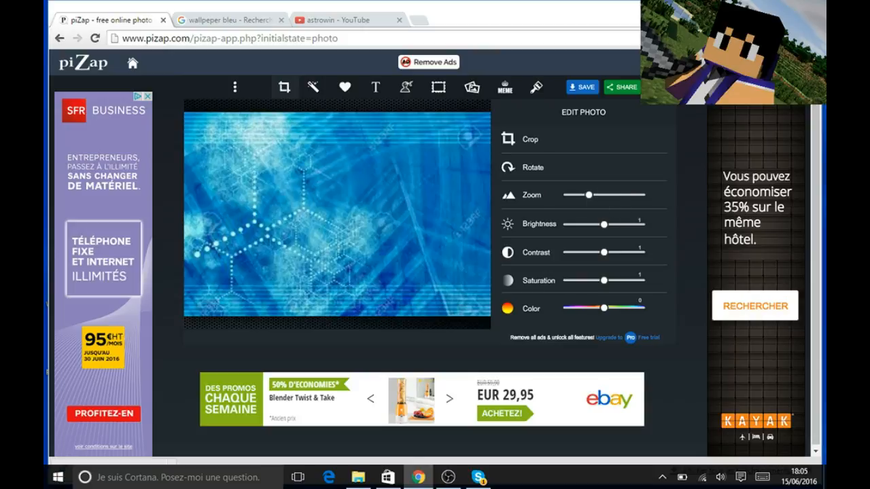
Rotate the background photo repeatedly until it is back in its original orientation
left_click(549, 170)
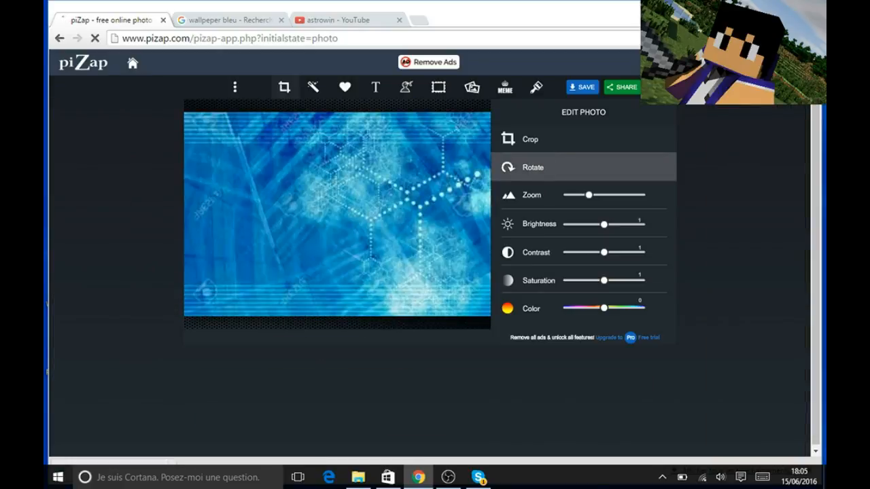
left_click(549, 168)
left_click(549, 169)
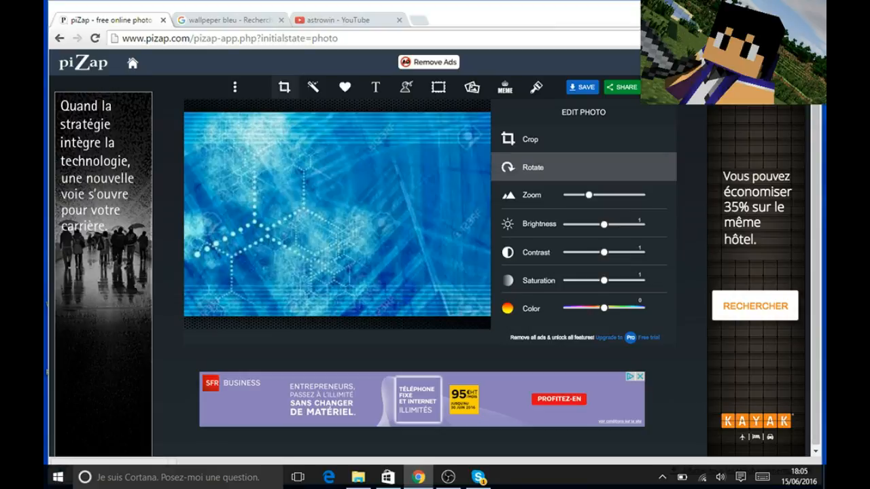
Try the XOXO filter from the ColorZ set on the photo and remove it again
left_click(312, 87)
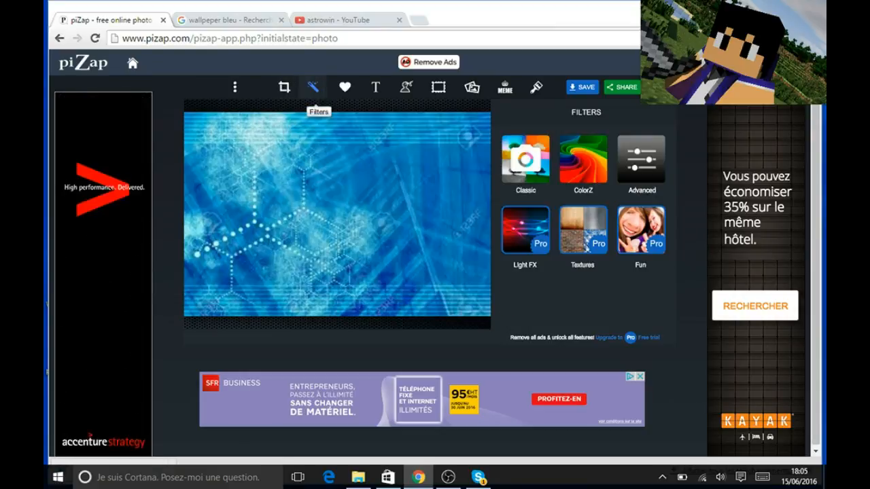
left_click(583, 159)
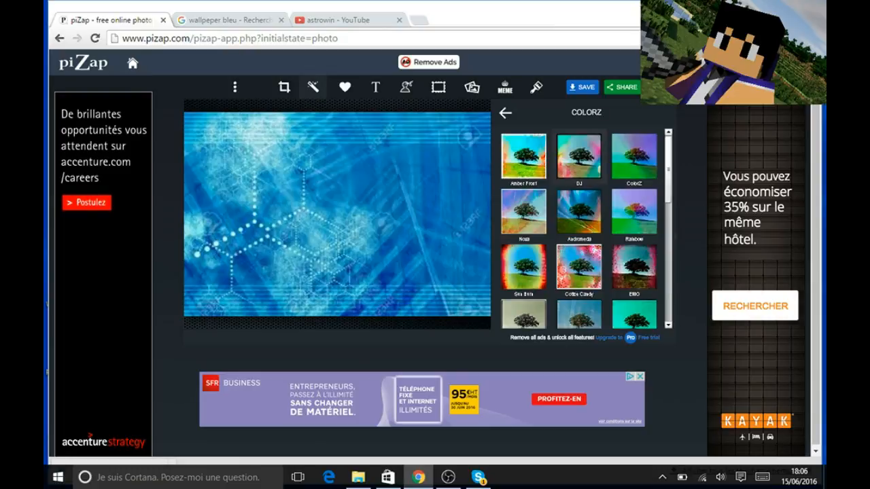
scroll(581, 227, "down", 5)
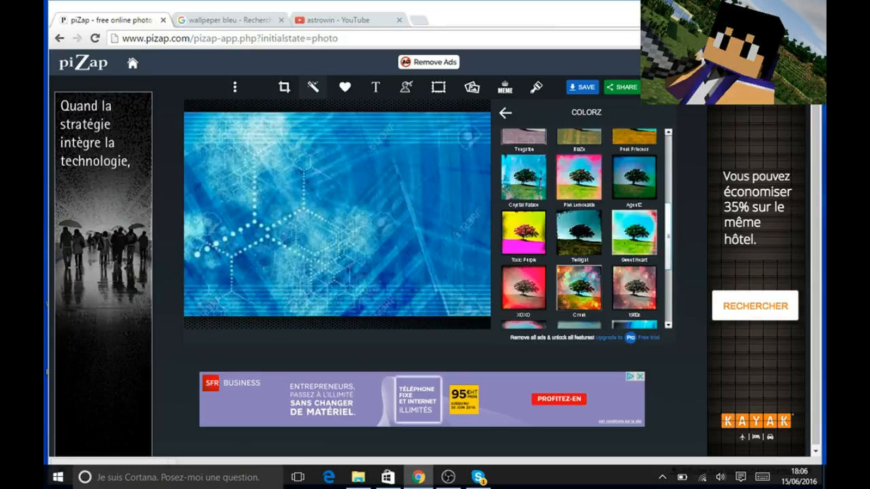
scroll(579, 228, "down", 3)
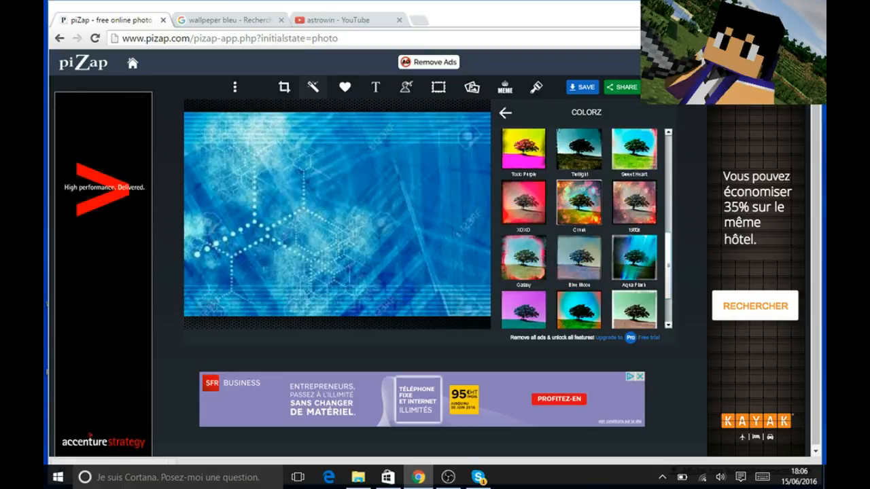
left_click(523, 201)
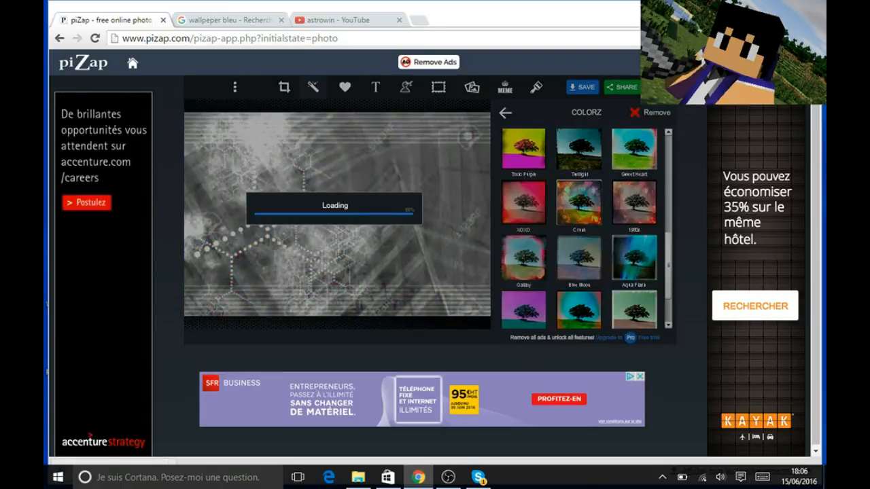
scroll(579, 228, "up", 5)
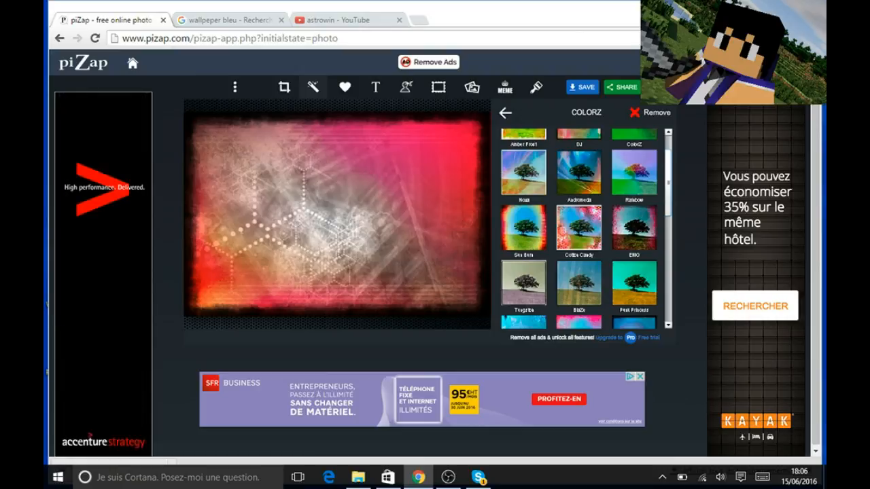
left_click(650, 112)
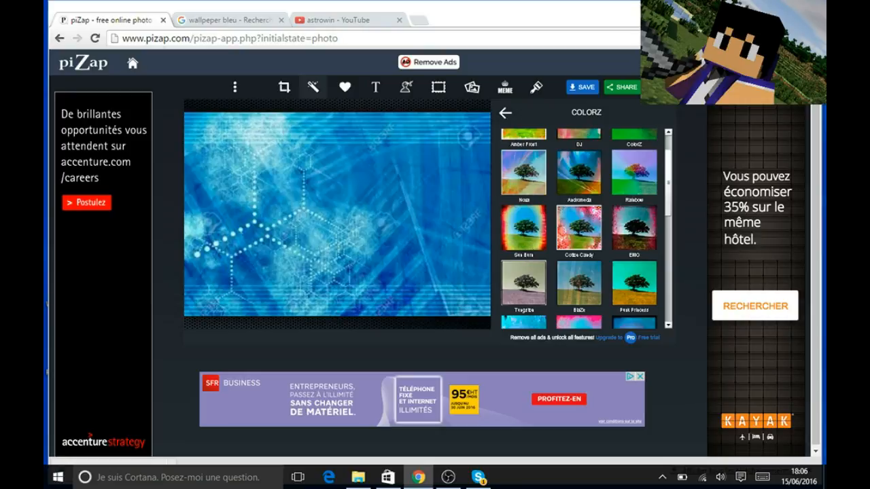
left_click(504, 113)
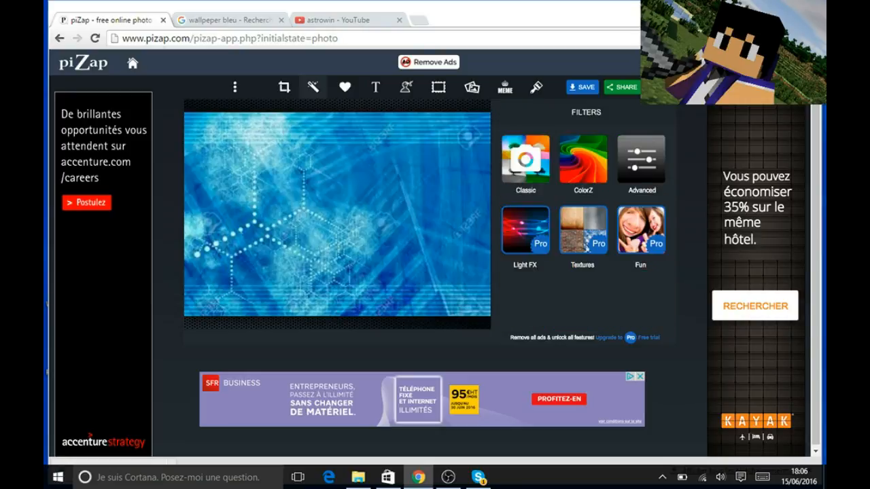
Try the troll face sticker from the second page of the MEME stickers on the photo and delete it
left_click(345, 87)
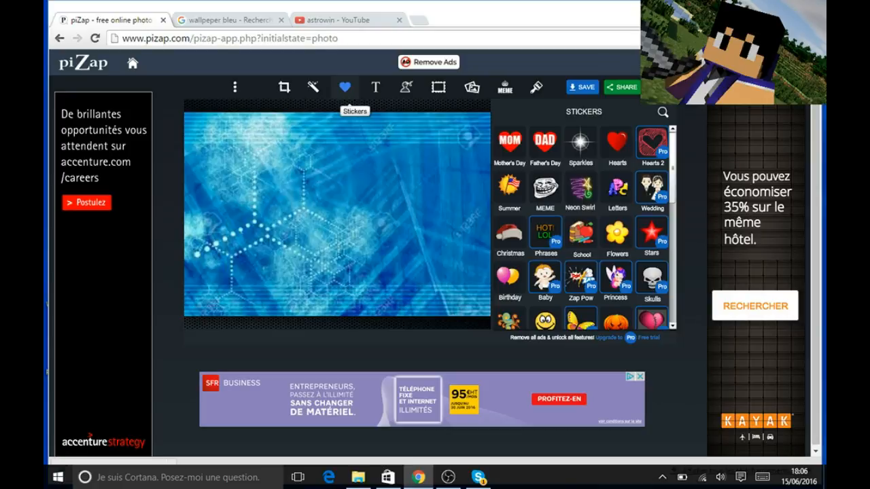
left_click(545, 190)
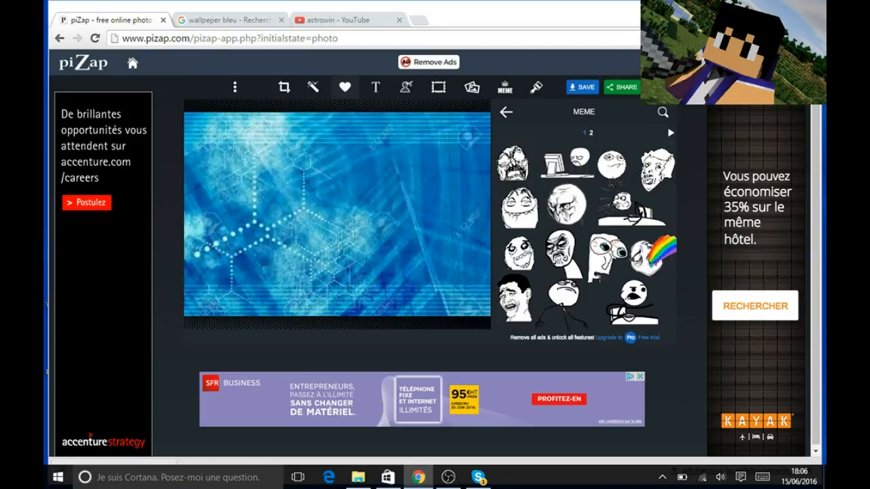
left_click(671, 132)
left_click(606, 209)
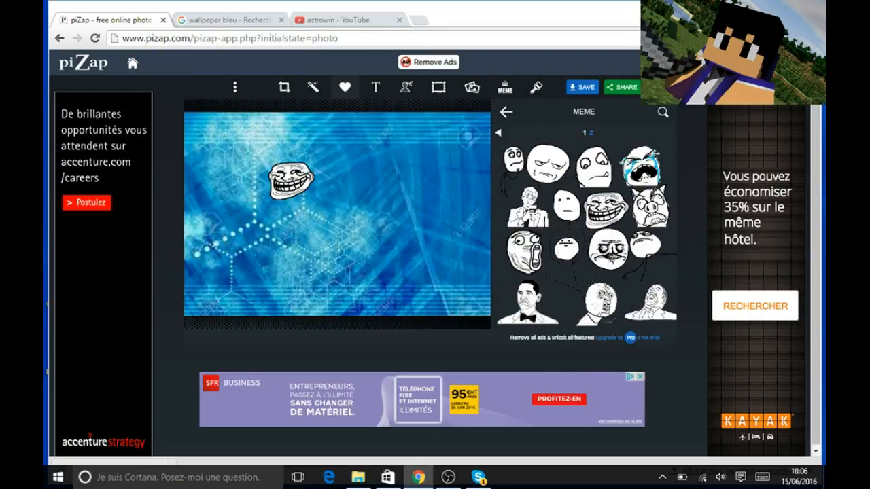
left_click(306, 201)
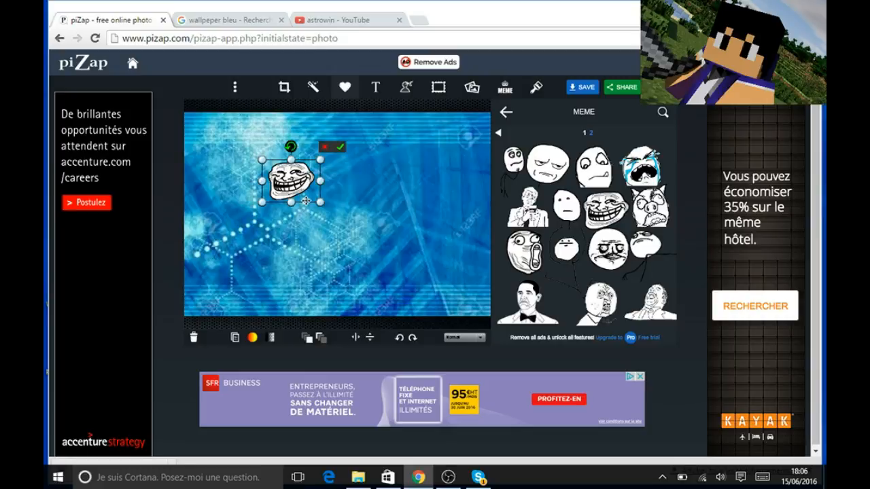
key("Delete")
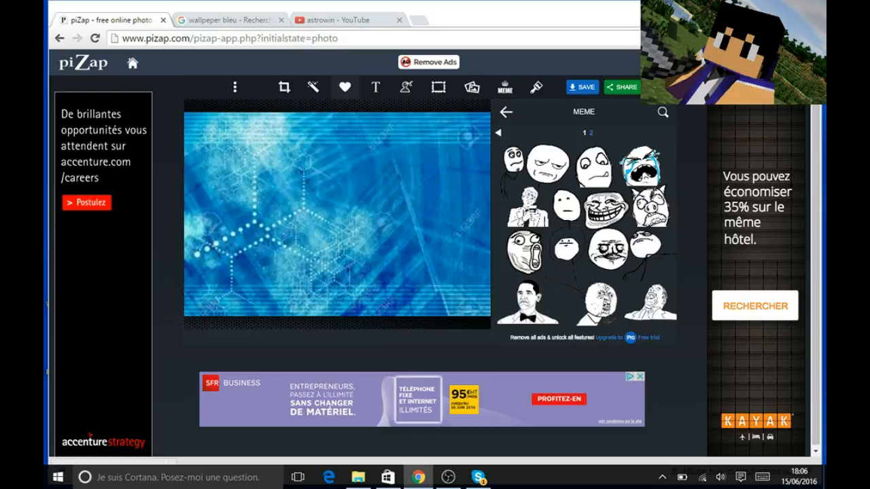
left_click(506, 112)
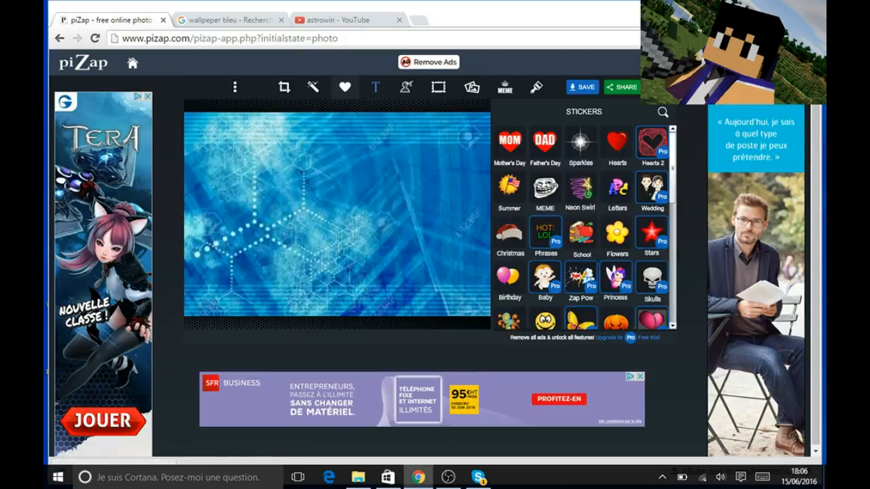
Try an oval speech bubble on the photo and remove it
left_click(375, 87)
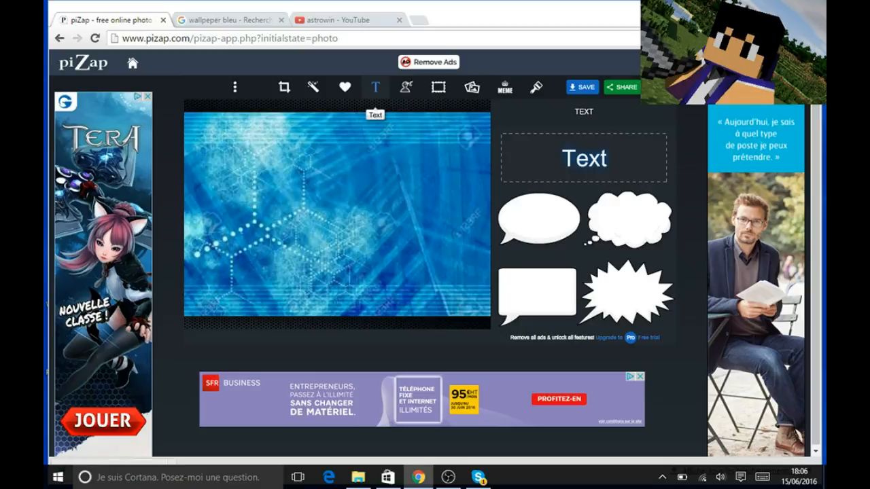
left_click(537, 221)
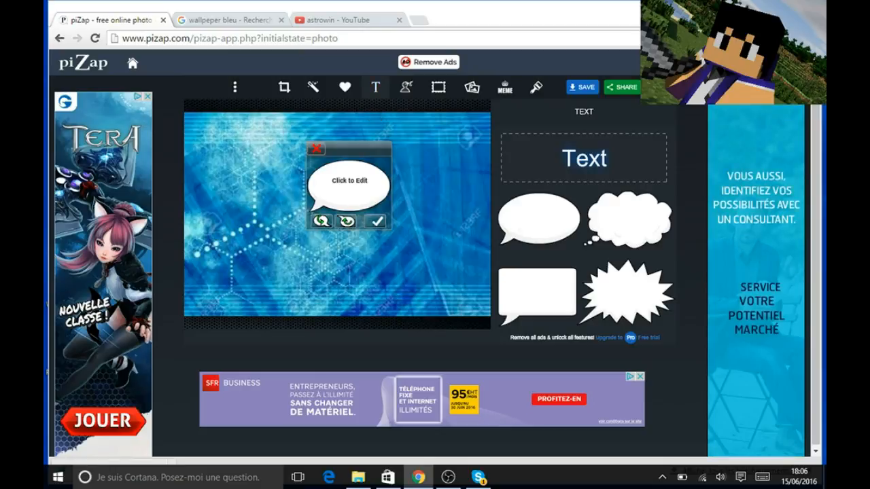
left_click(316, 148)
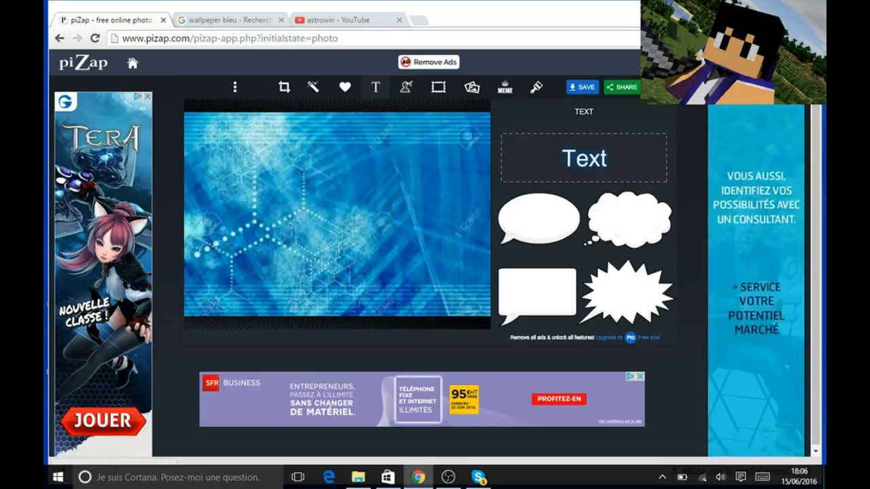
Add a plain text object to the photo and clear its placeholder text
left_click(584, 157)
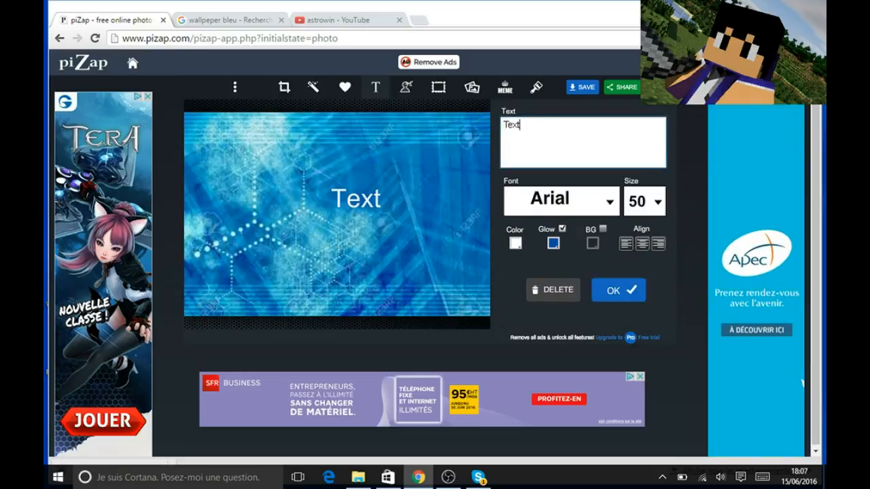
left_click(519, 125)
key("BackSpace")
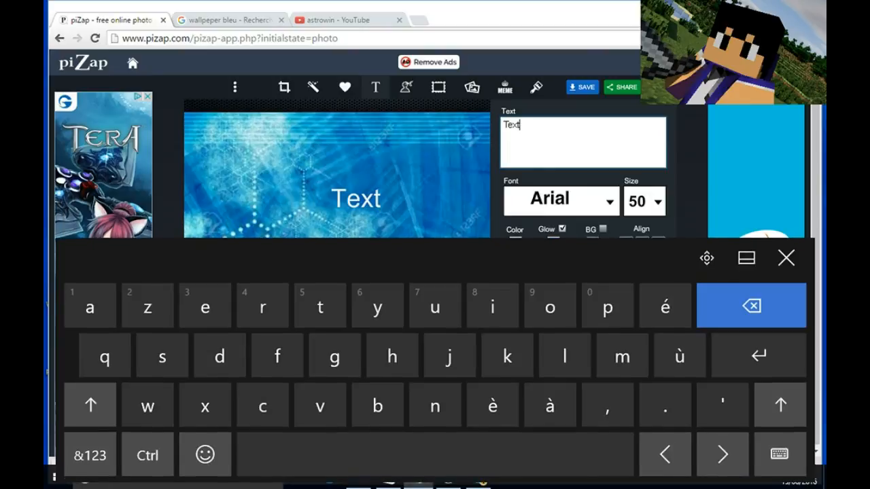
key("BackSpace")
key("BackSpace")
key("BackSpace")
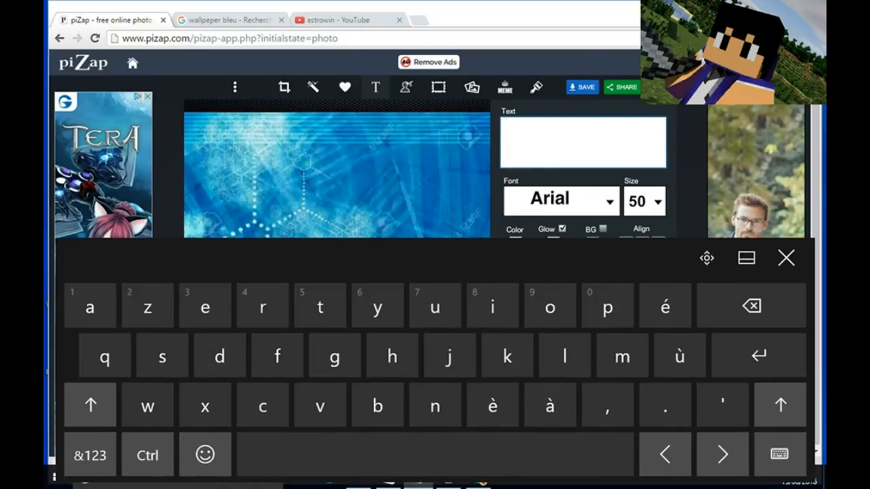
Enter "comment" as the text and erase it again
type("comme")
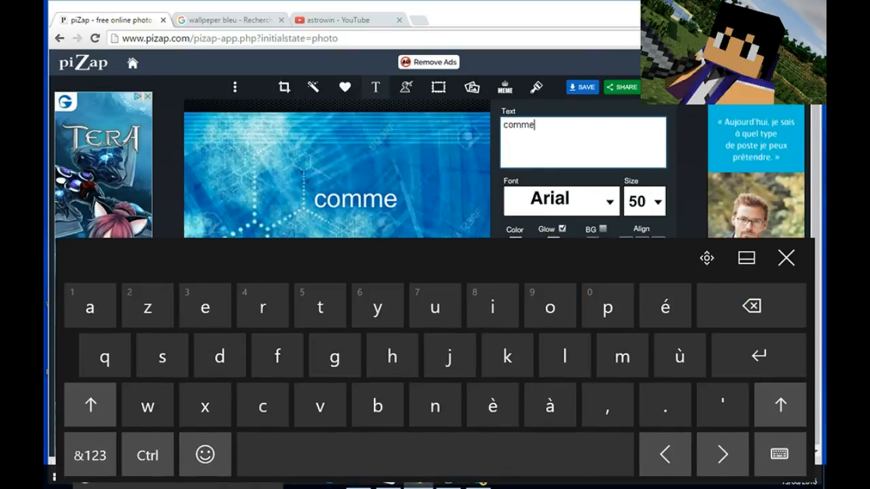
type("nt")
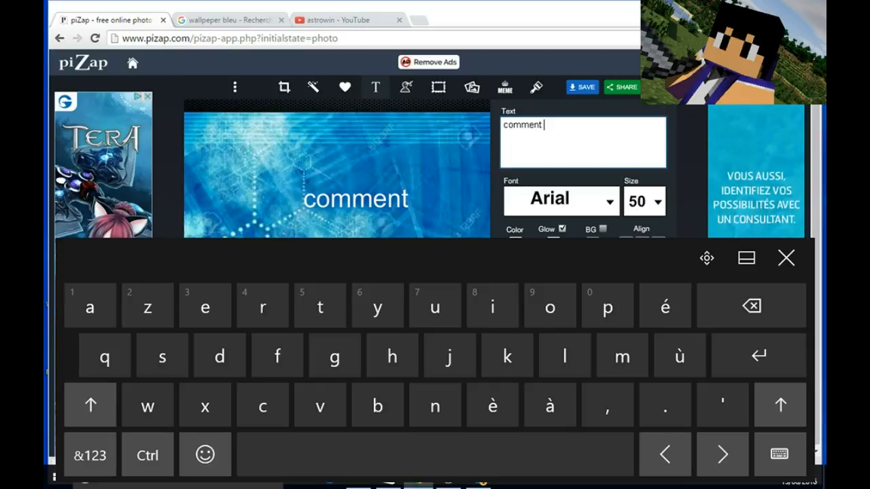
key("BackSpace")
key("BackSpace")
key("BackSpace")
key("BackSpace")
key("BackSpace")
key("BackSpace")
key("BackSpace")
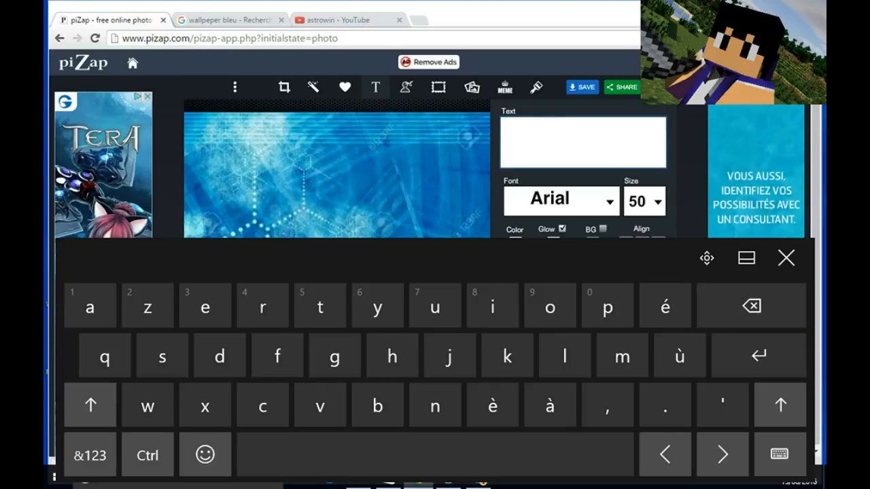
Set the text to "name" and close the on-screen keyboard
type("name")
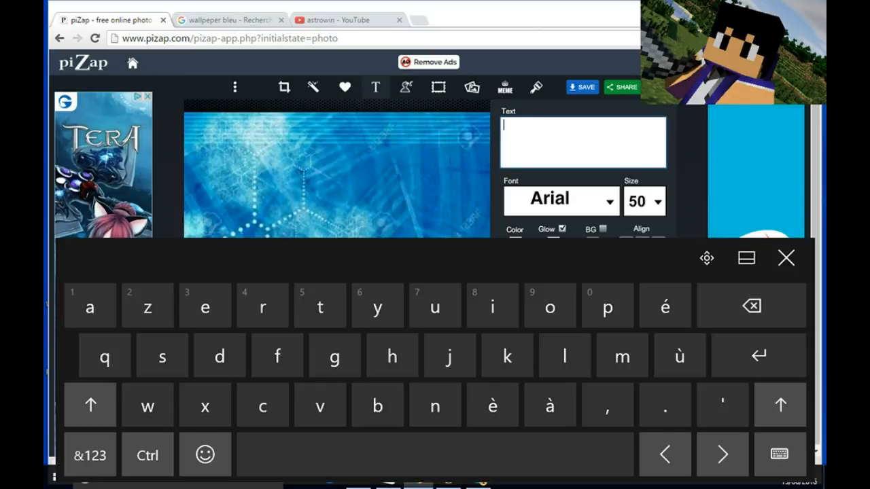
left_click(786, 258)
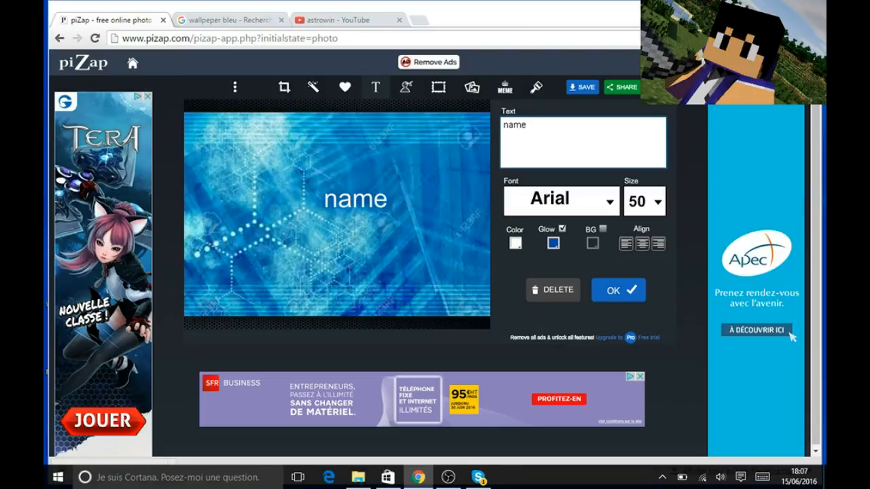
Try the T-REX font on the "name" text
left_click(609, 201)
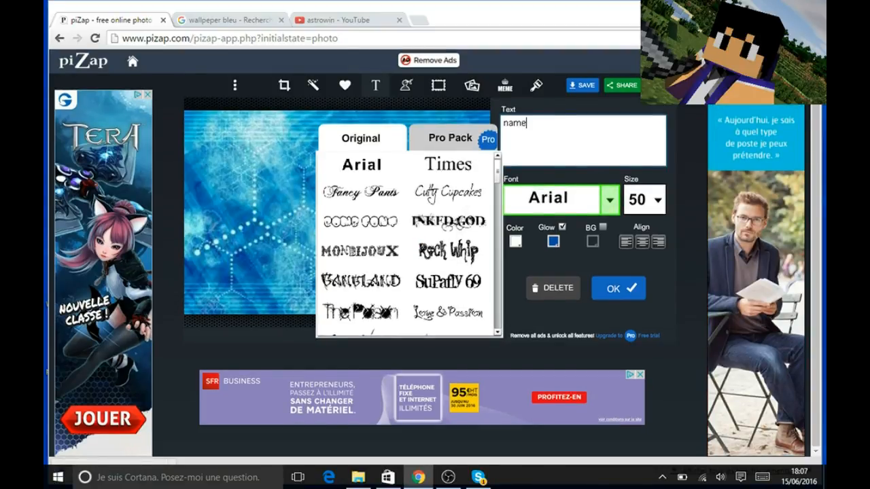
scroll(407, 245, "down", 3)
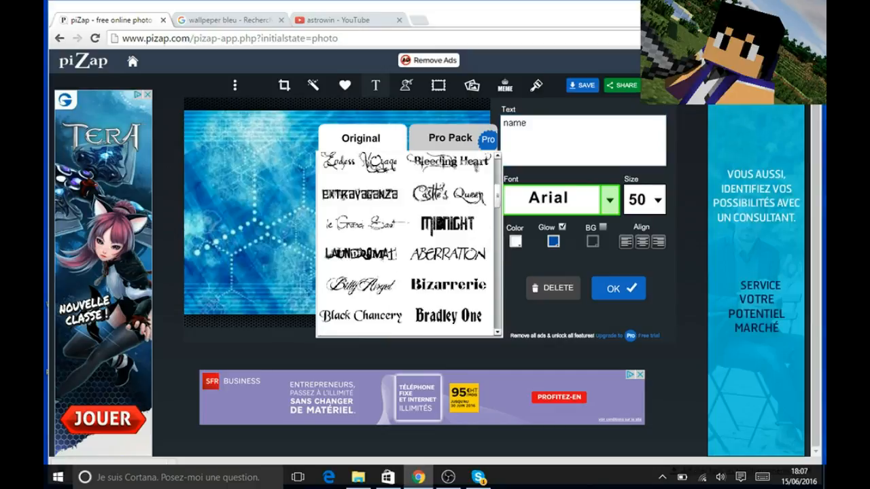
scroll(408, 245, "up", 1)
scroll(459, 157, "down", 5)
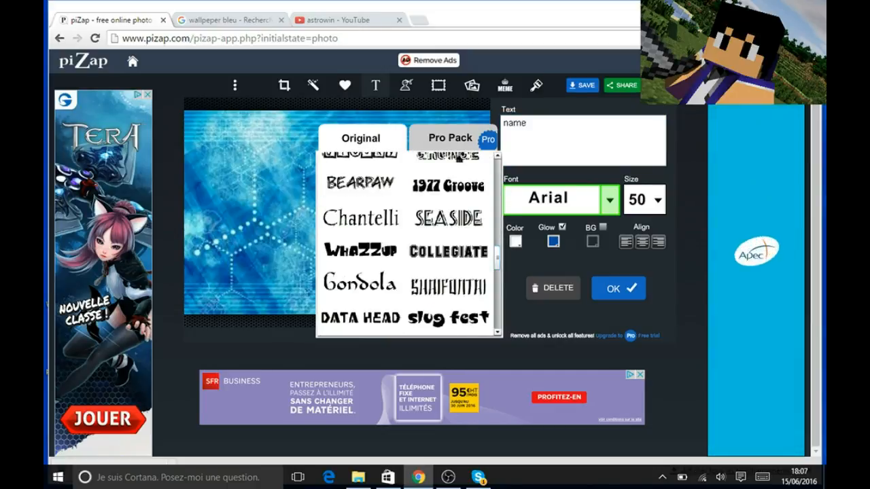
scroll(489, 286, "down", 3)
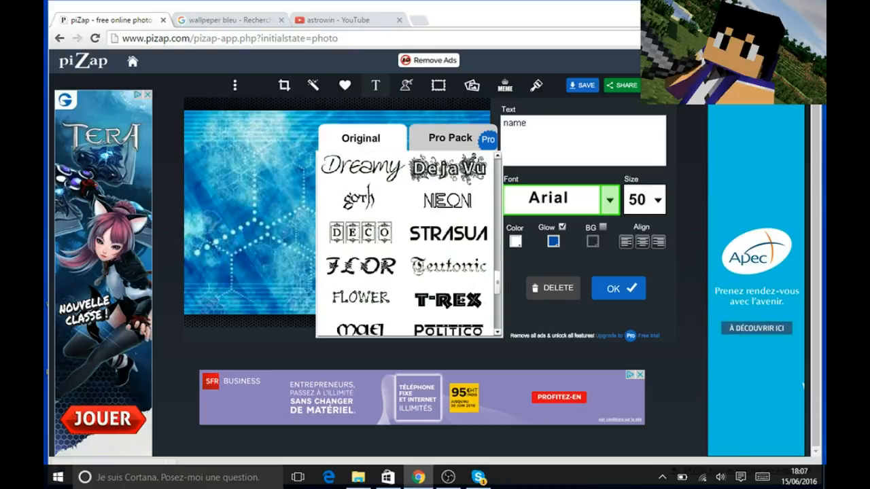
left_click(473, 299)
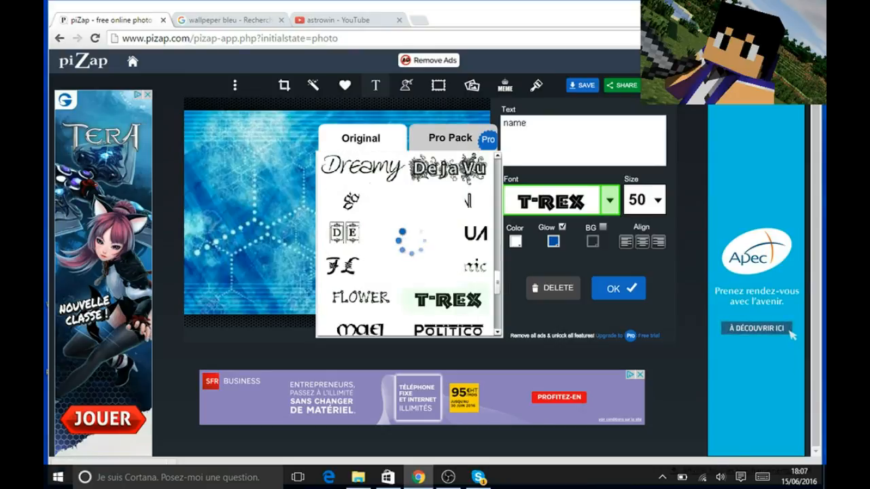
Set the font of the "name" text to WHAZZUP
left_click(609, 201)
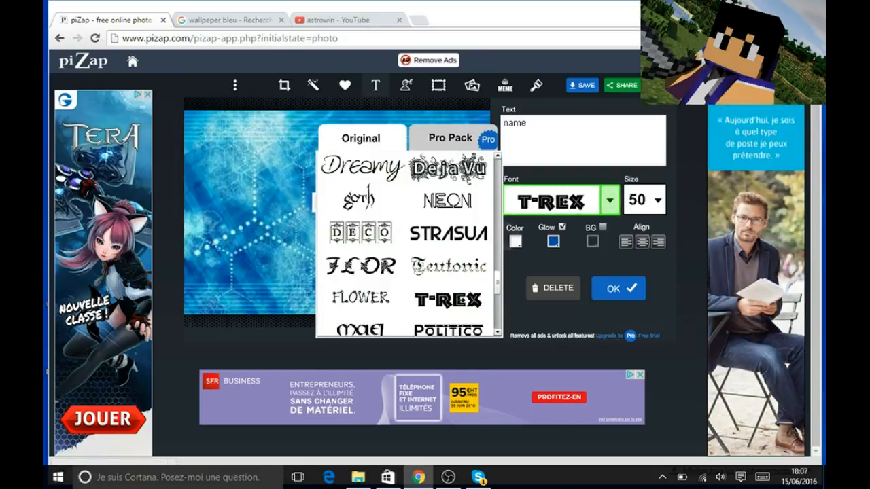
scroll(458, 158, "down", 3)
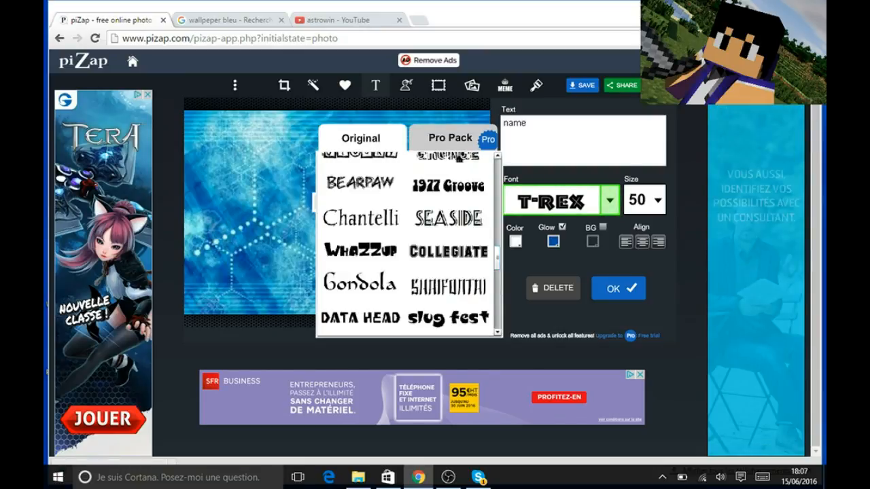
left_click(360, 250)
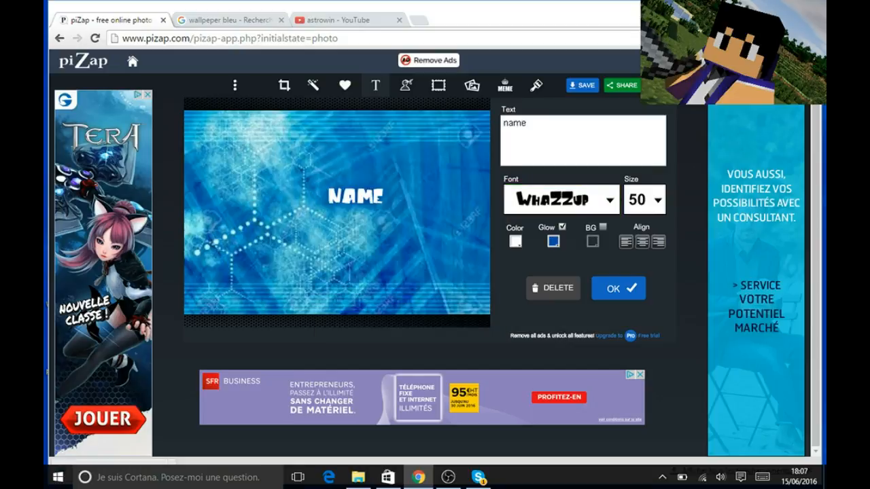
Enlarge the "name" text to size 90 and close the Cut Out Tool
left_click(656, 200)
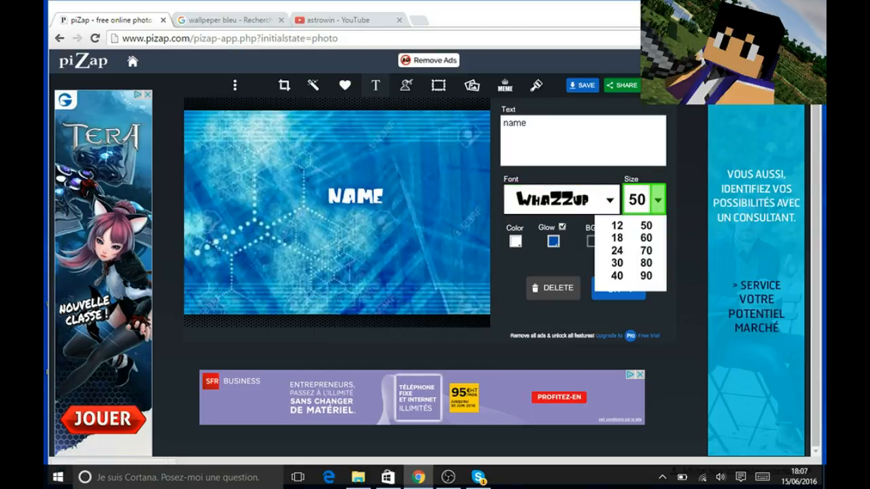
left_click(645, 238)
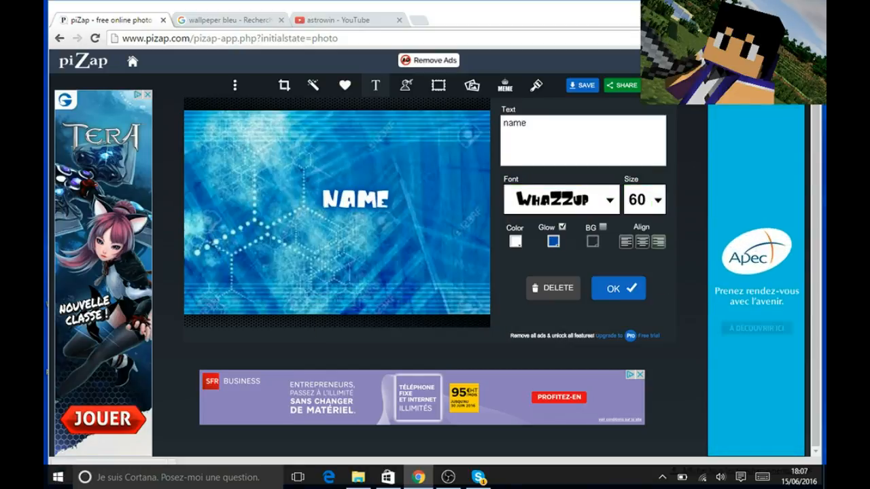
left_click(657, 199)
left_click(644, 274)
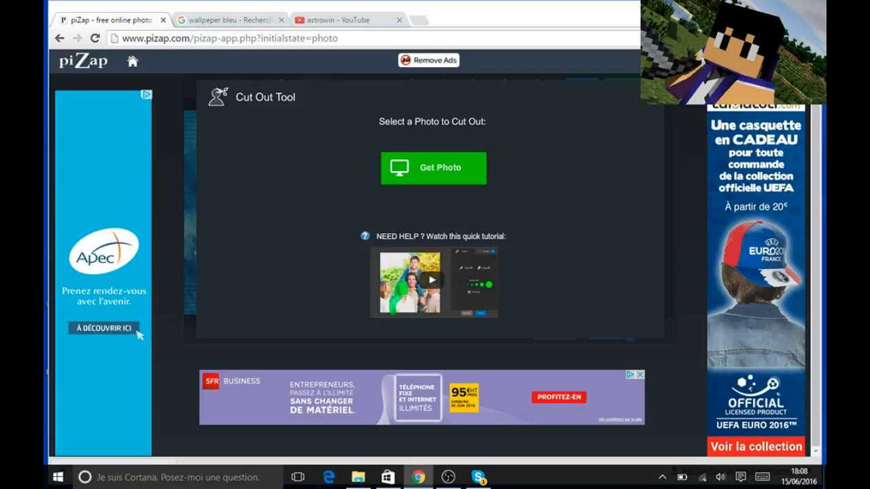
key("Escape")
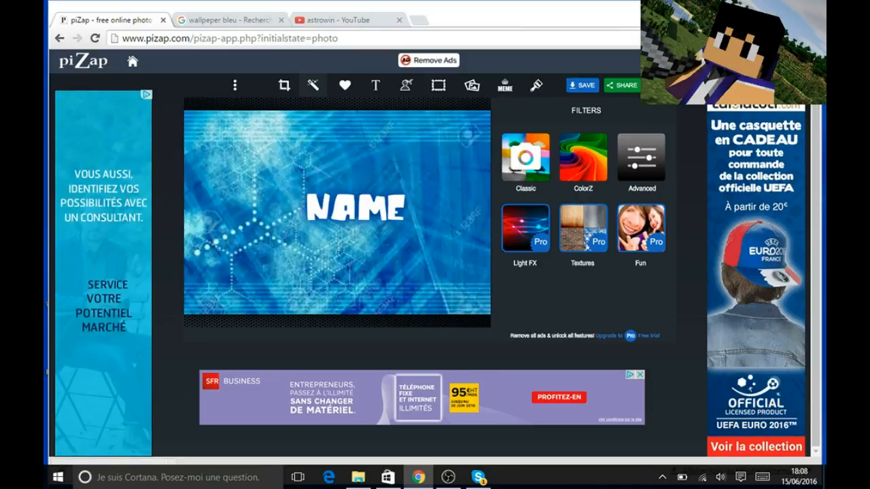
Try the sunset cloud, orange leaf, green foliage and bare tree photo frames on the image and remove the frame
left_click(438, 85)
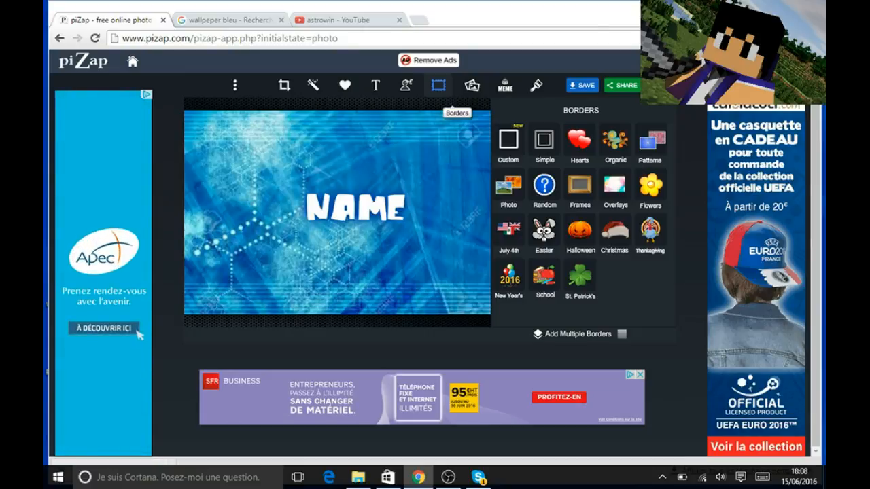
left_click(508, 185)
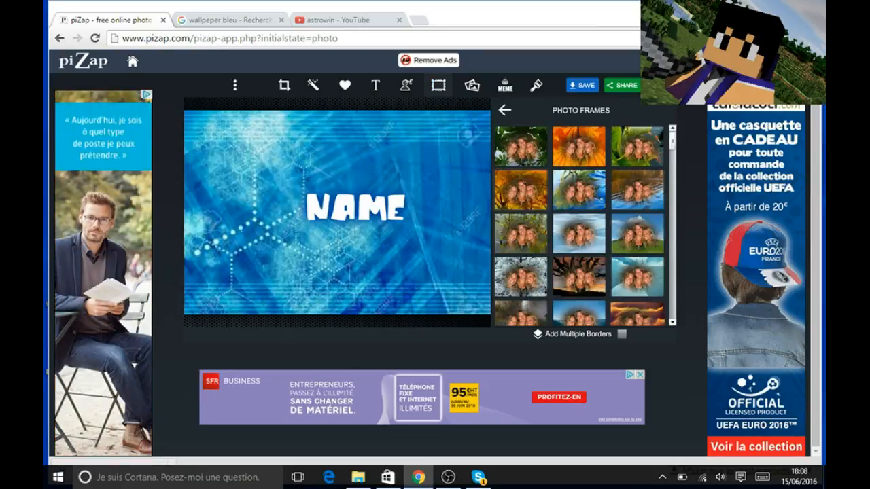
left_click(638, 314)
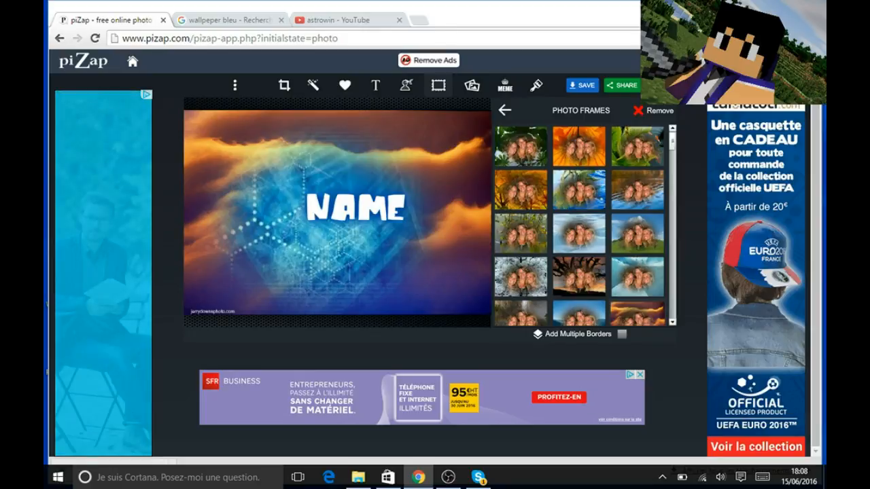
left_click(578, 146)
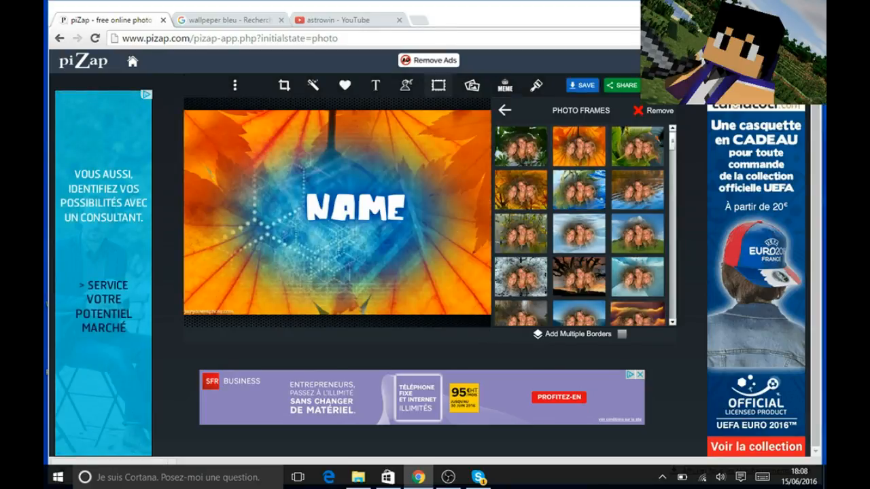
left_click(520, 146)
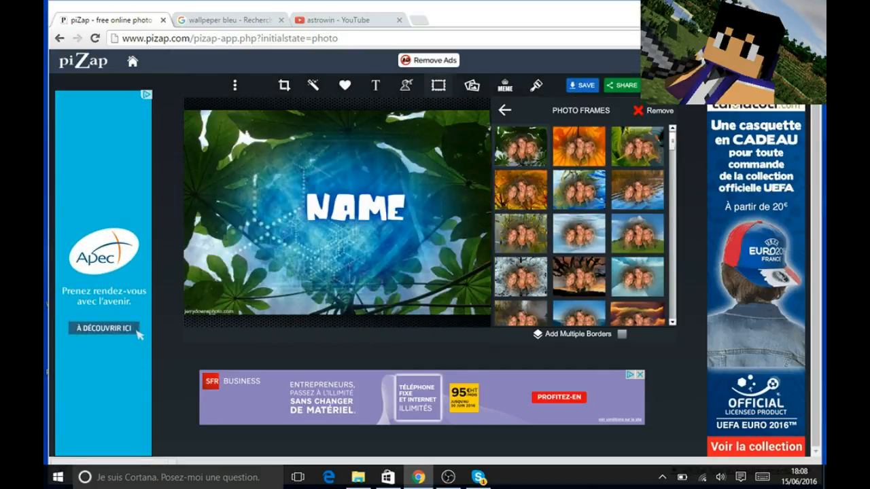
left_click(586, 280)
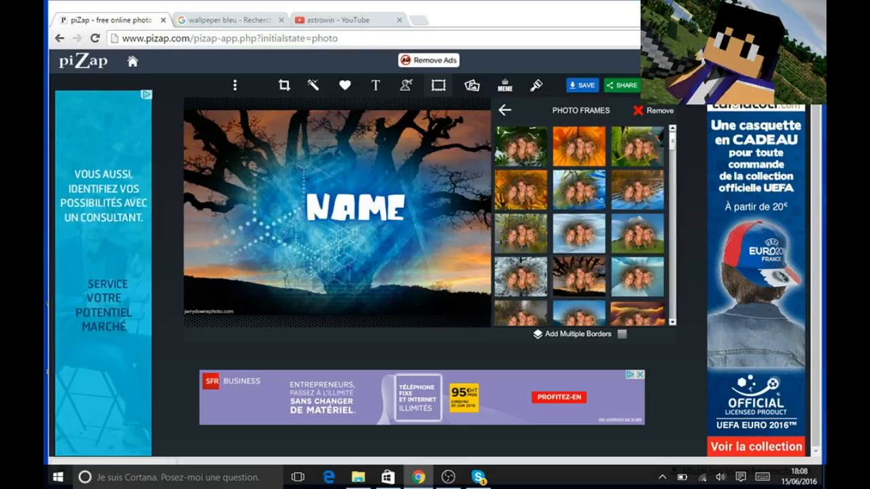
left_click(652, 110)
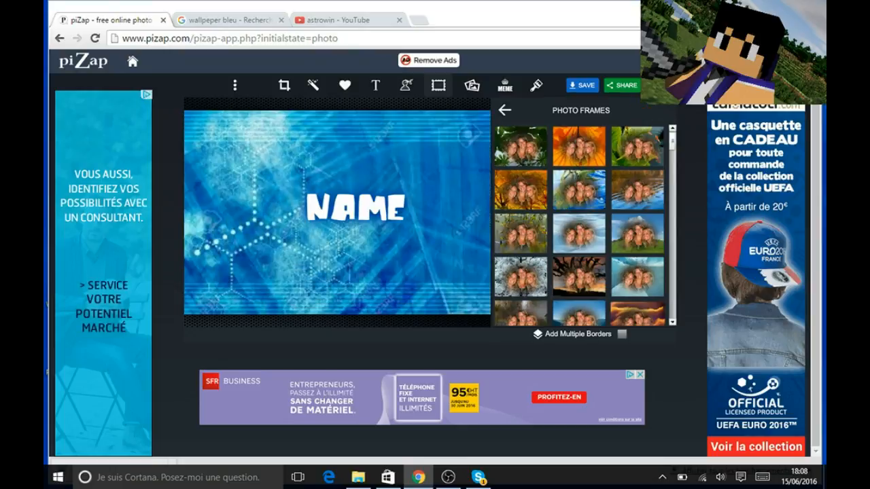
Try the ornate gold art frame around the image and remove it
left_click(504, 109)
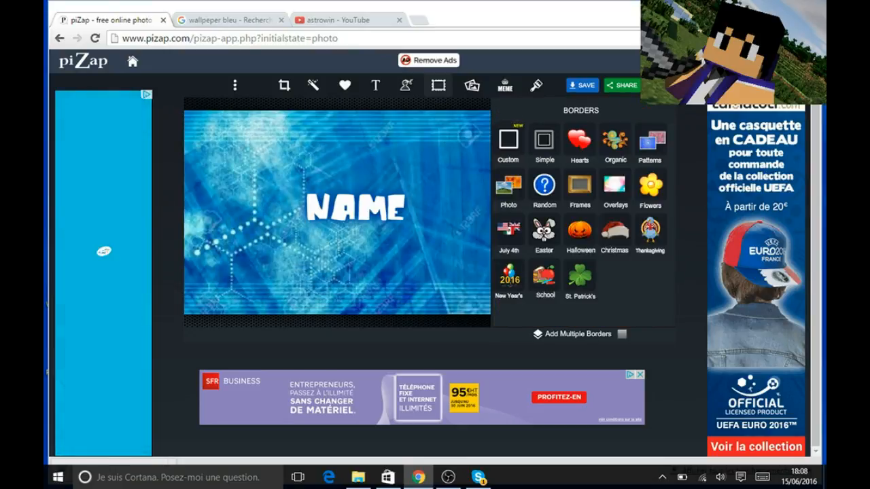
left_click(578, 184)
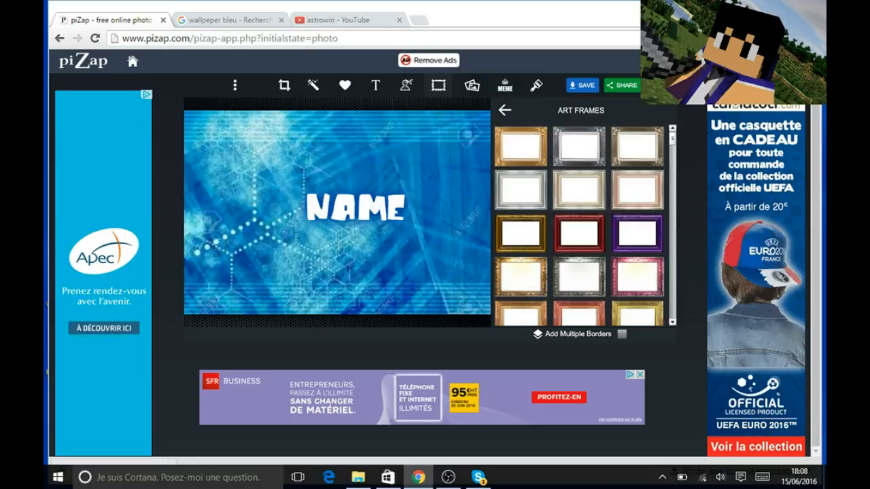
left_click(521, 146)
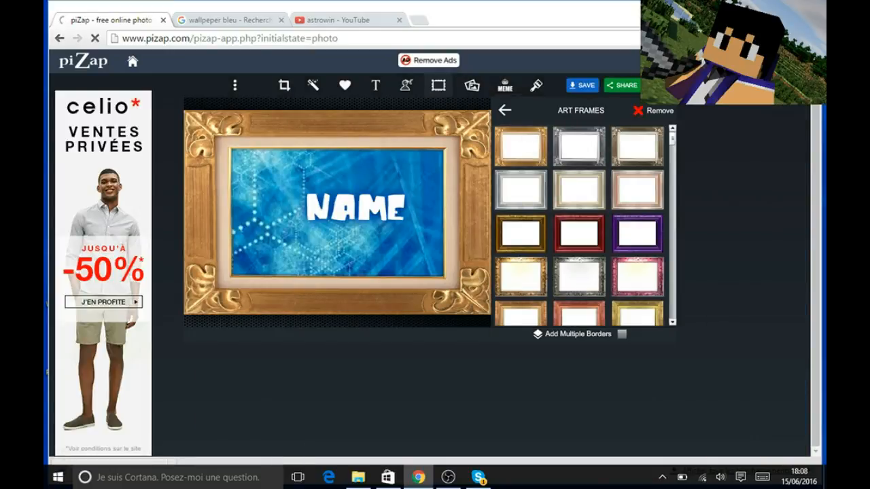
left_click(504, 110)
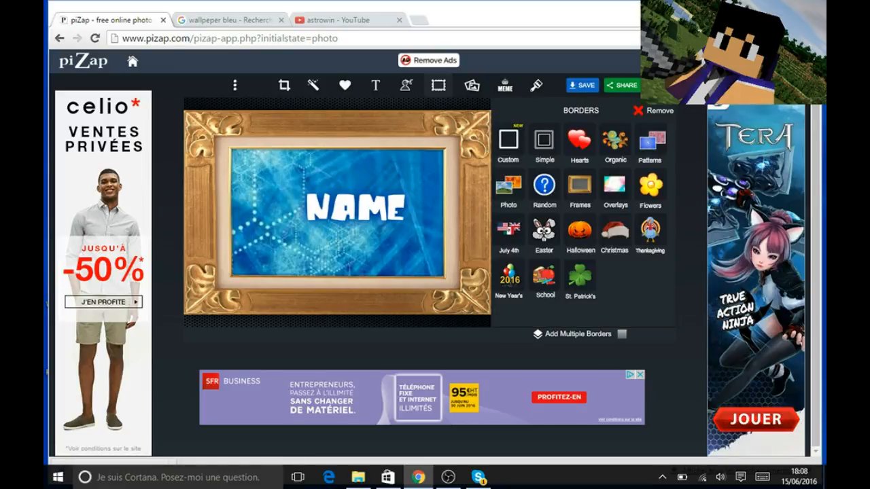
left_click(653, 110)
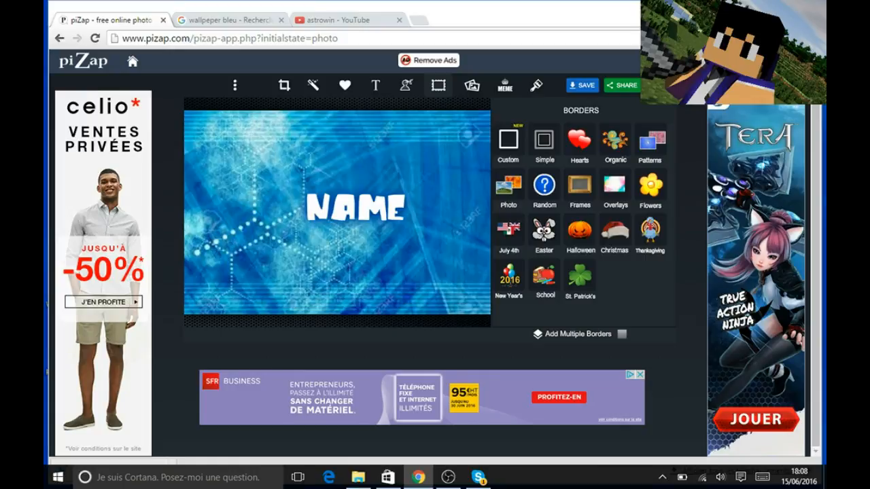
Look through the Random, Christmas, Overlays and Patterns border collections
left_click(544, 185)
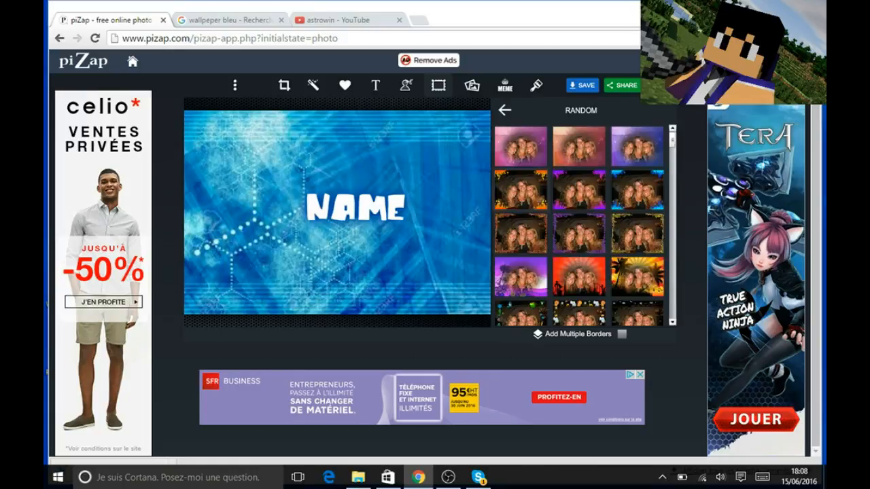
left_click(504, 109)
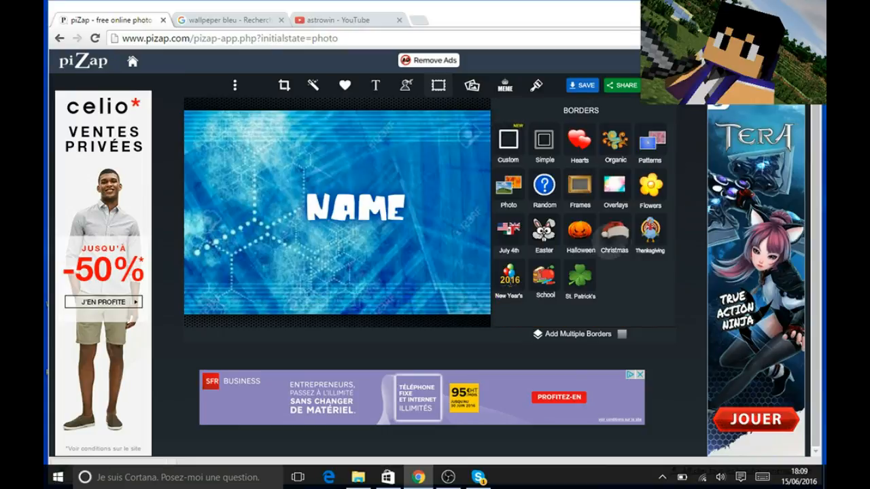
left_click(614, 234)
left_click(504, 110)
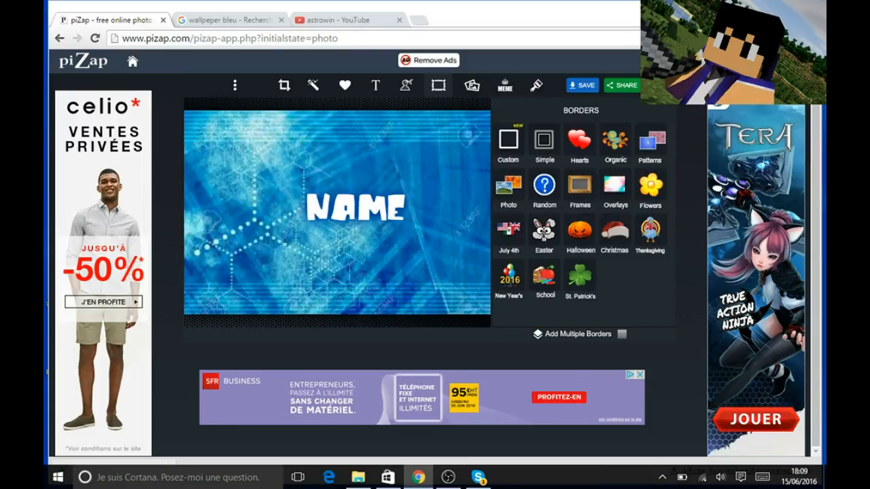
left_click(614, 187)
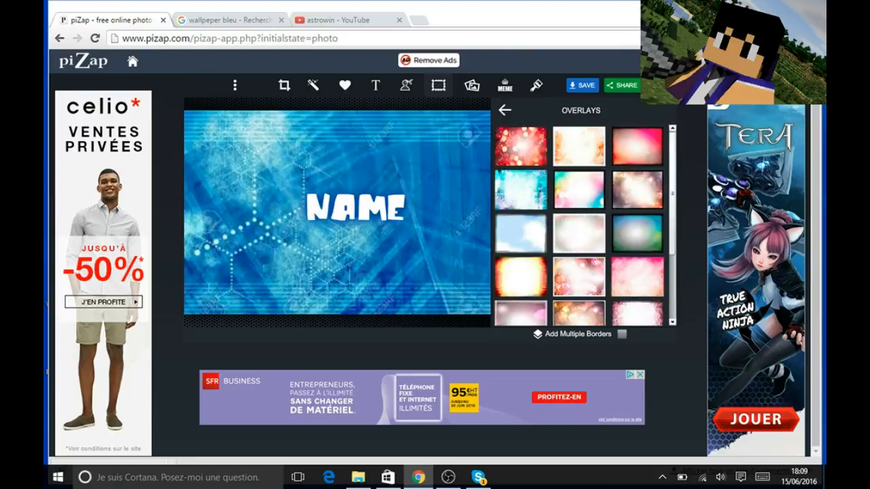
left_click(504, 110)
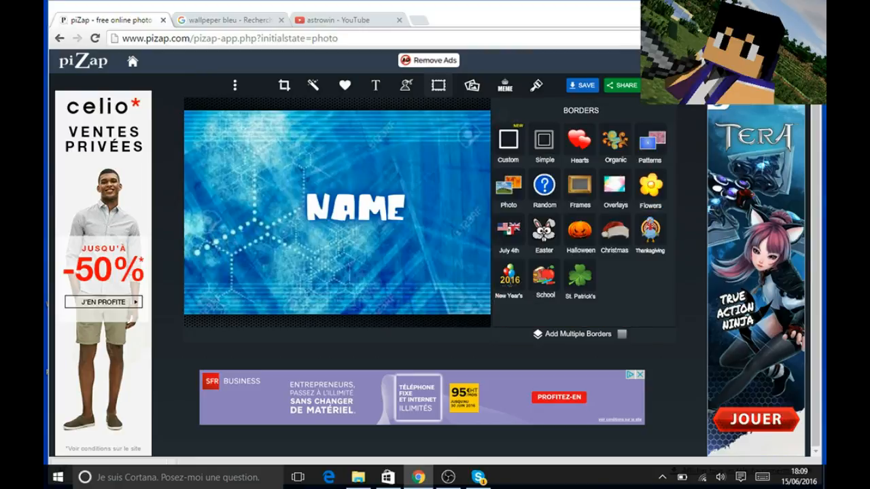
left_click(650, 143)
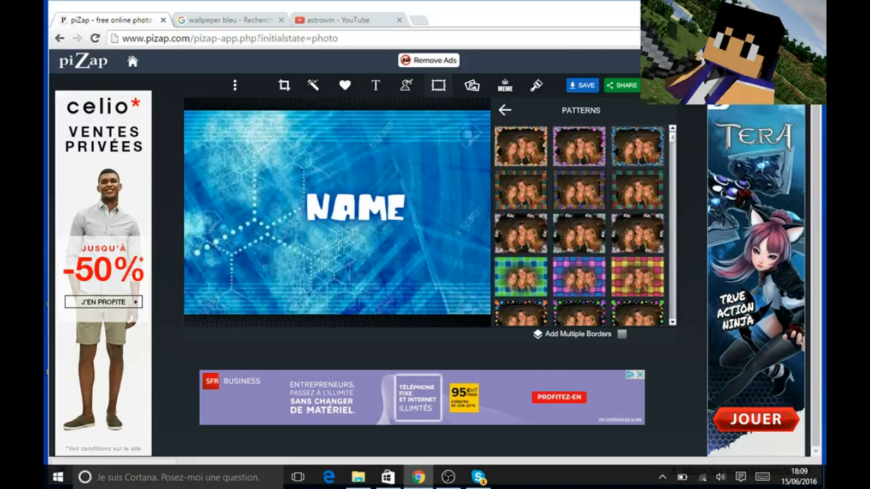
left_click(504, 109)
Compare the black floral and rough black-edged Simple borders, apply the black-edged one, and return to the border categories
left_click(546, 143)
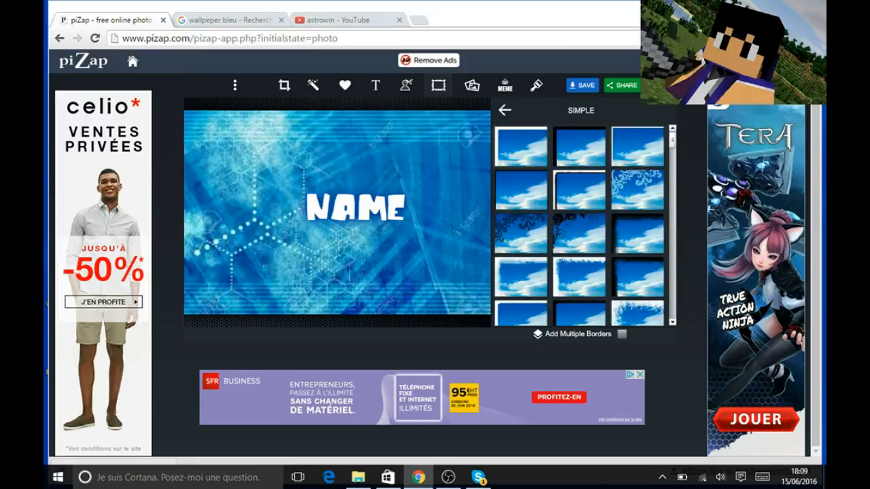
left_click(637, 234)
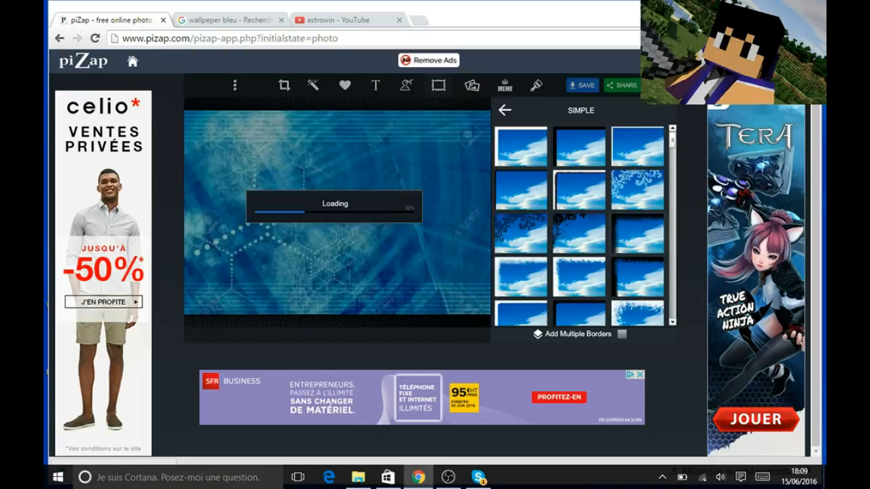
left_click(581, 231)
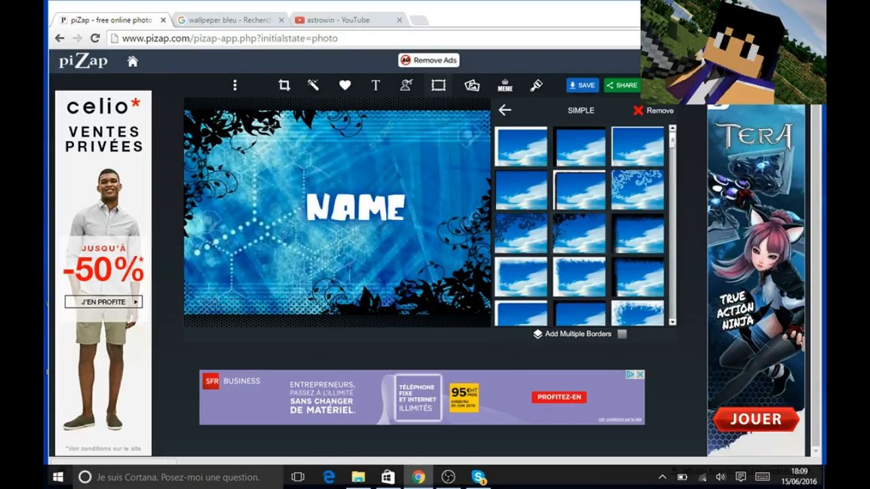
left_click(638, 234)
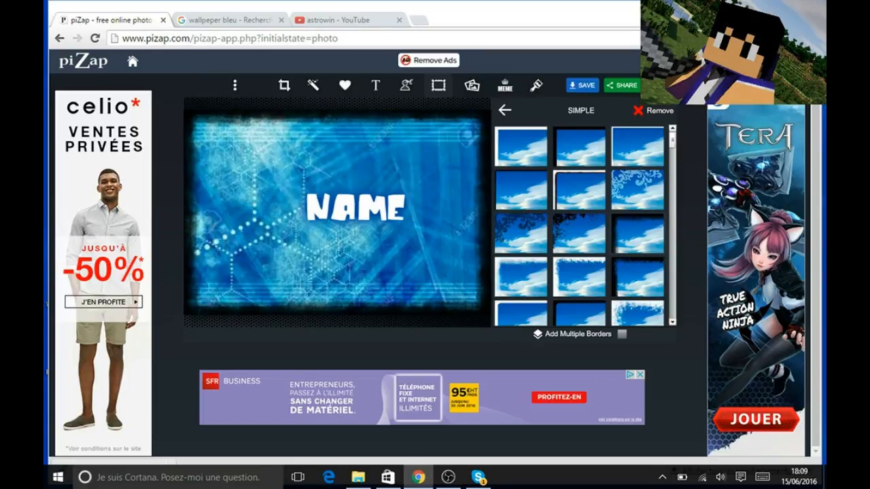
left_click(504, 110)
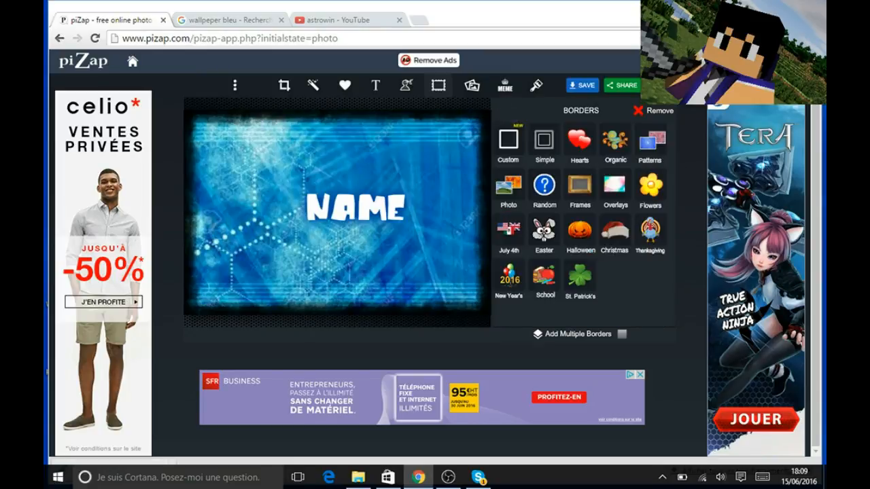
Add the dark Wallpapers-room picture from the computer's desktop as an overlay on the image and delete it
left_click(471, 86)
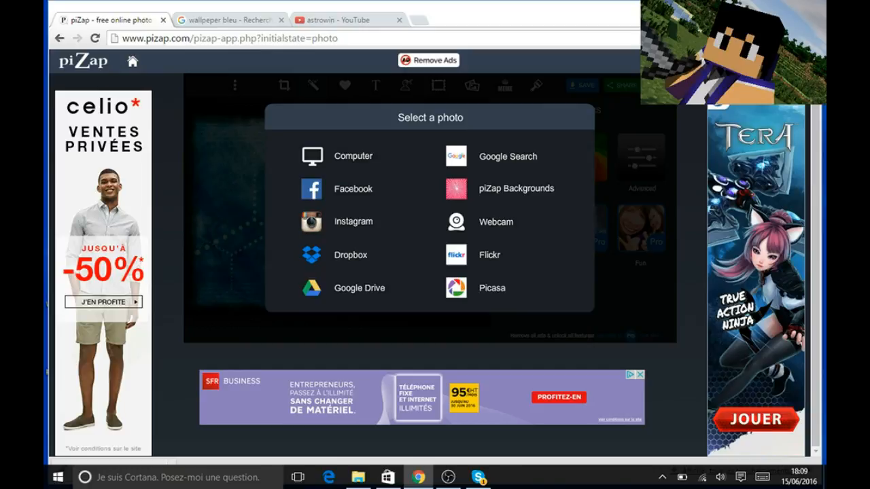
left_click(362, 157)
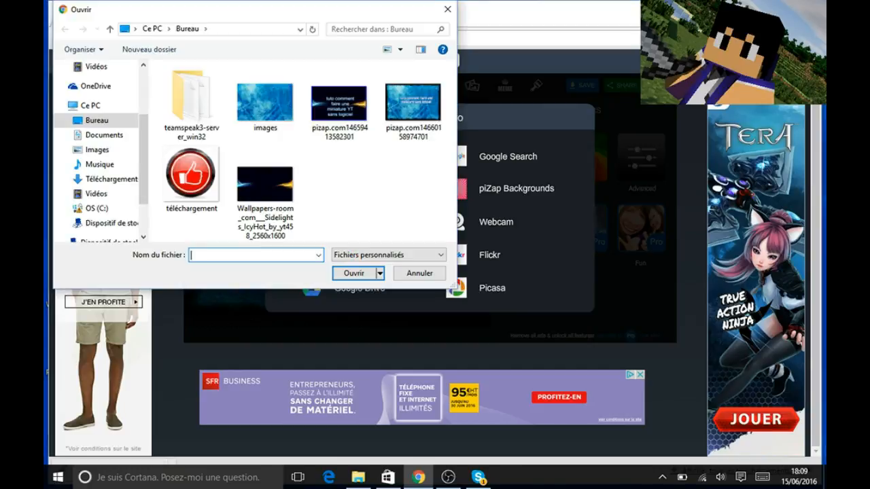
double_click(267, 182)
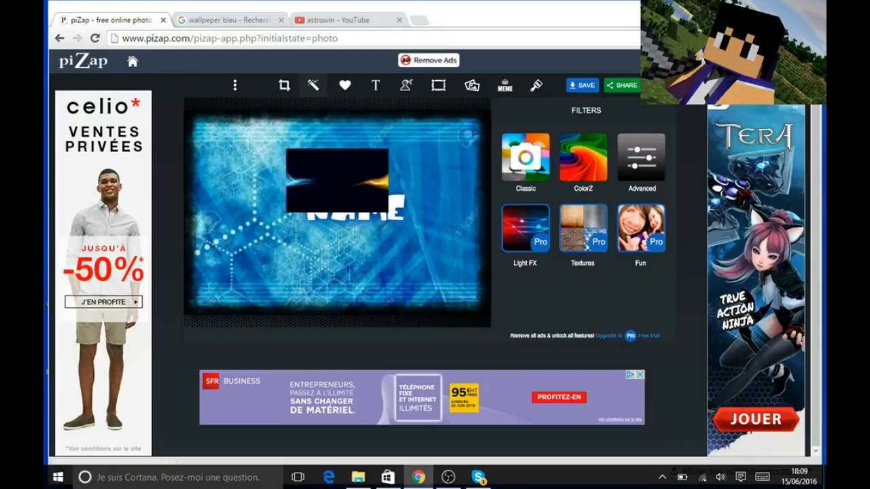
left_click(384, 203)
key("Delete")
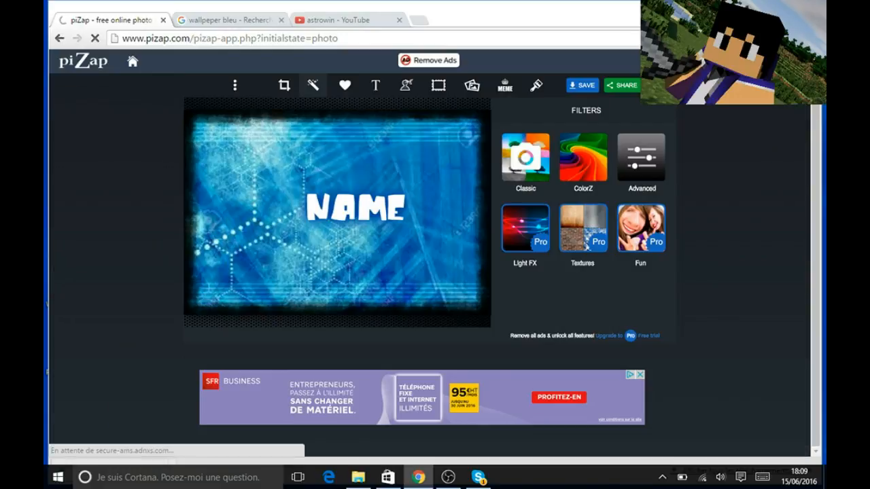
left_click(536, 85)
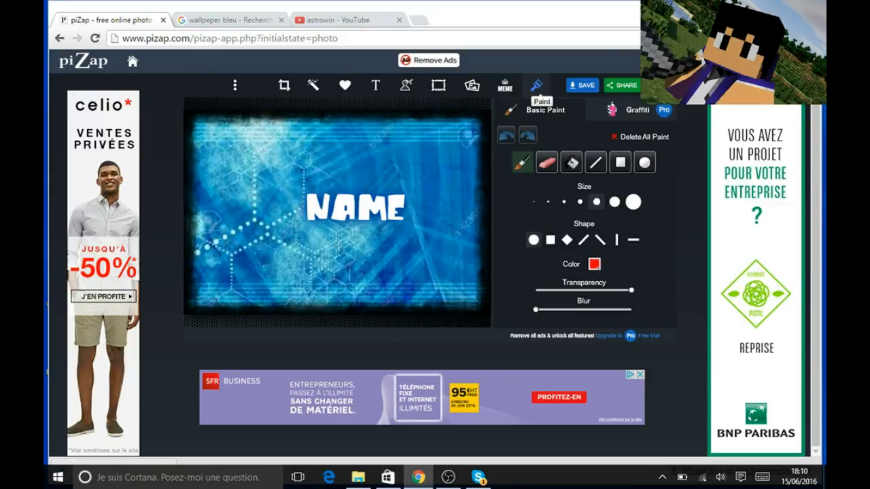
left_click(536, 86)
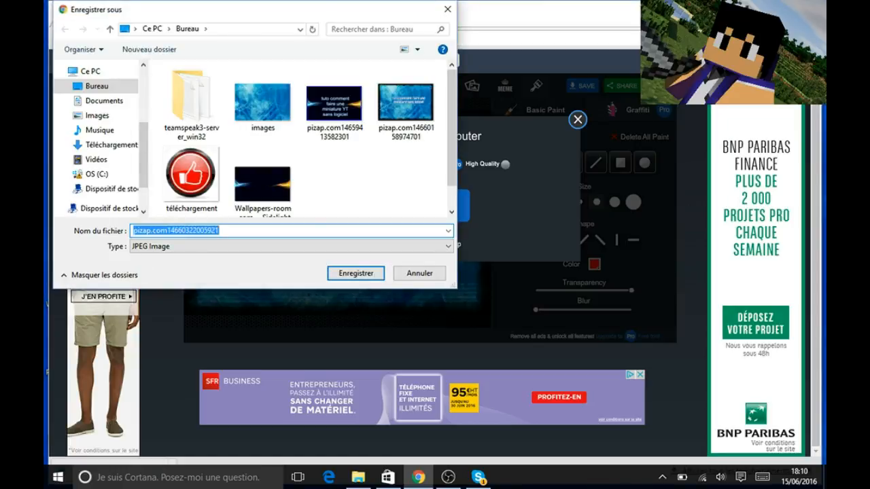
key("Return")
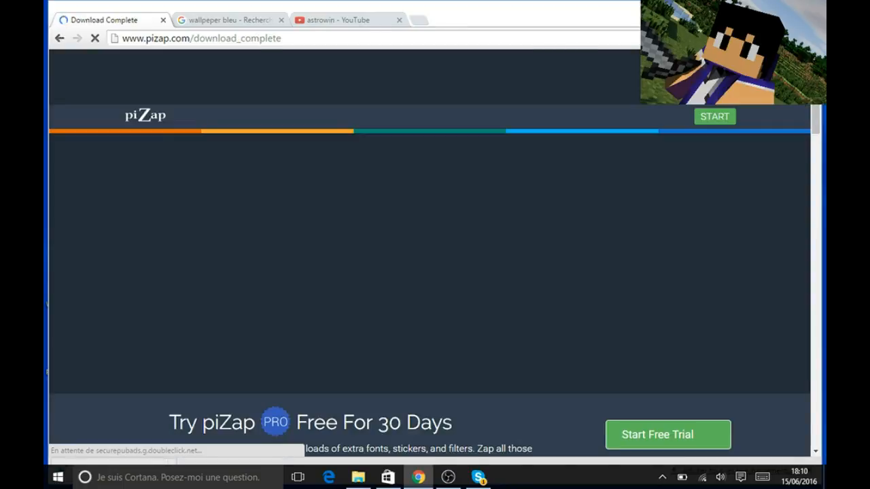
left_click(728, 7)
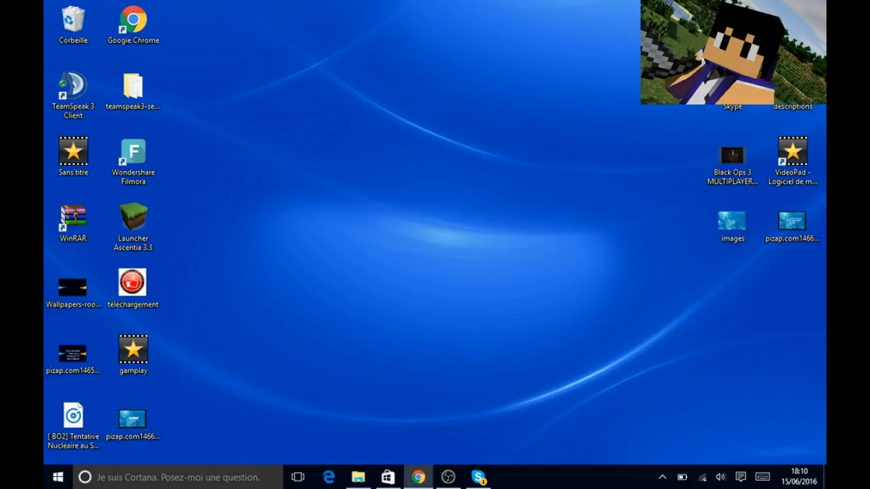
left_click_drag(133, 418, 432, 288)
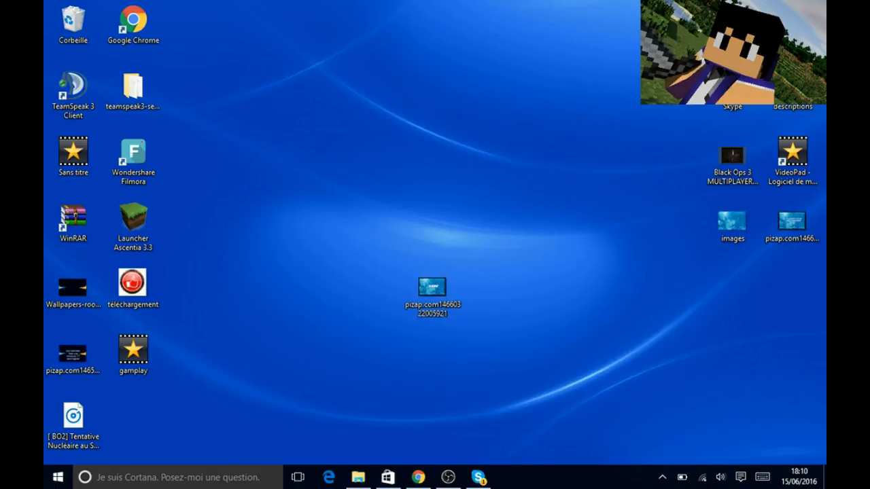
double_click(432, 288)
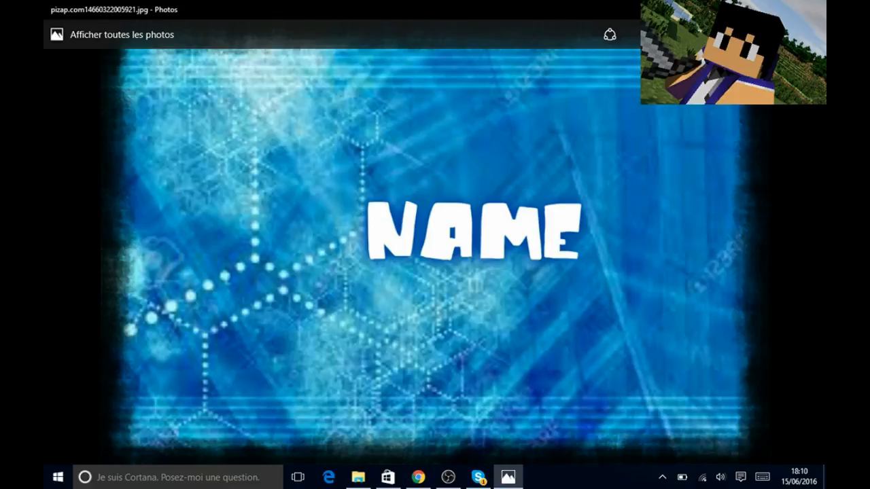
key("alt+F4")
left_click_drag(432, 286, 132, 417)
left_click(351, 330)
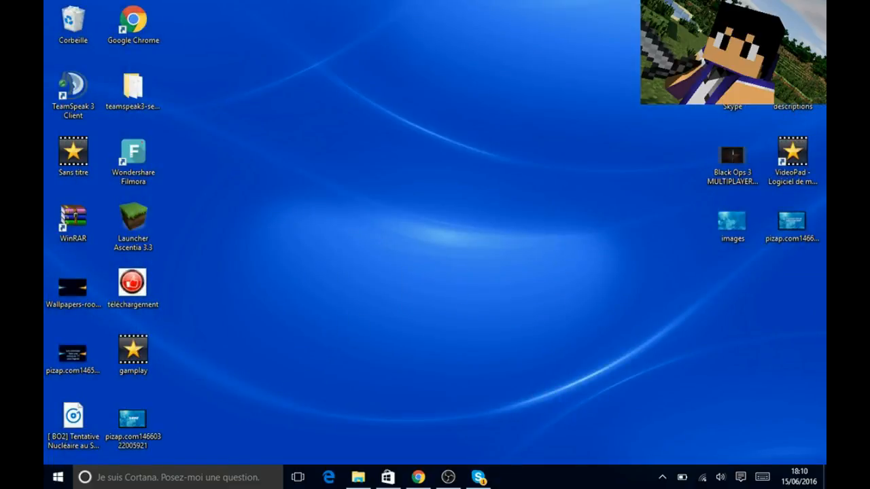